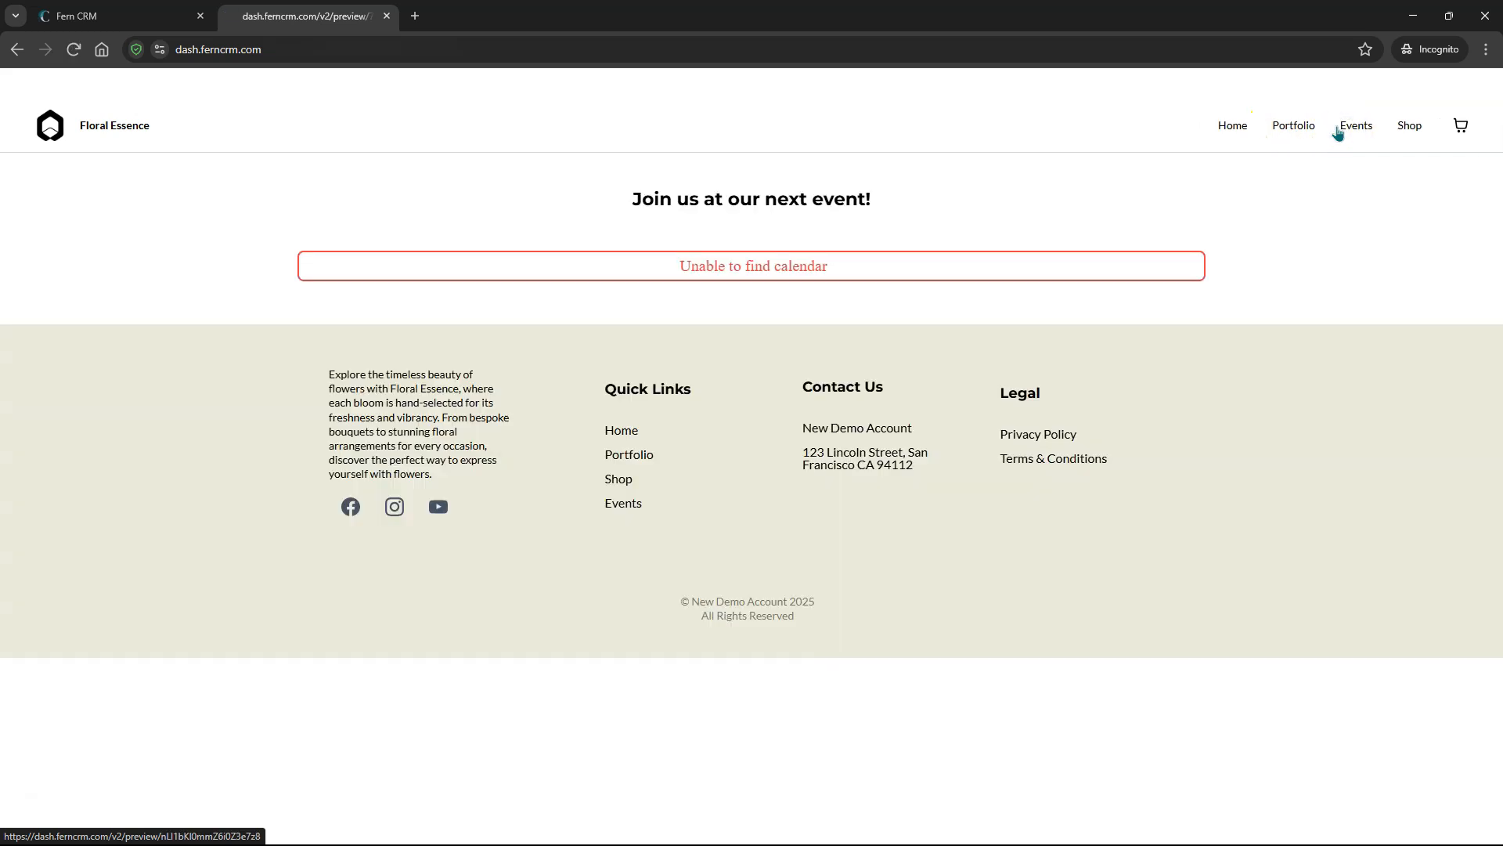
- View the Shop page in the site preview, then go back to the builder tab
{"action": "left_click", "coordinate": [1403, 129]}
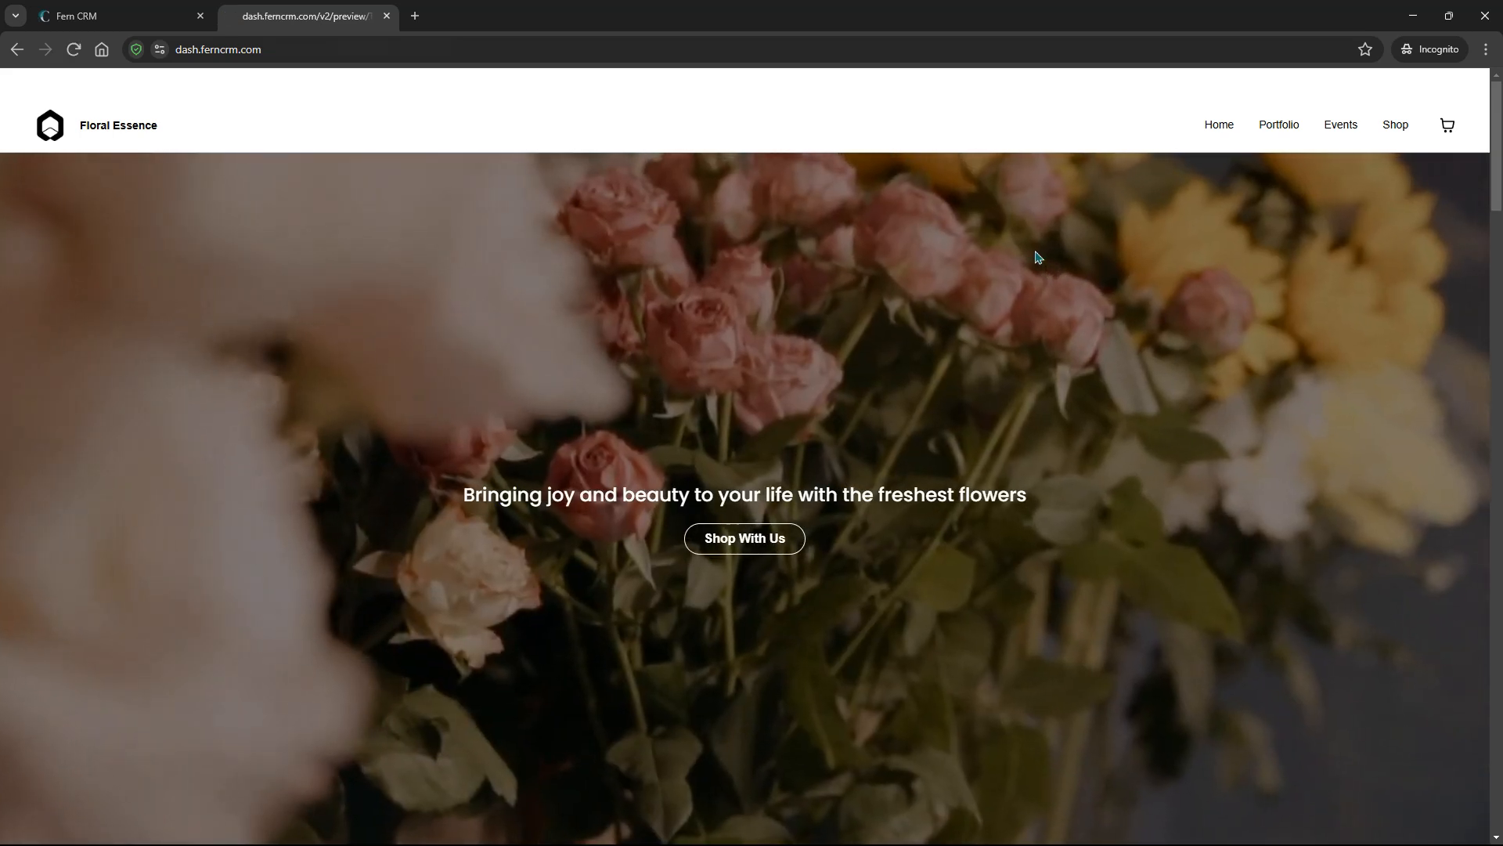
{"action": "left_click", "coordinate": [133, 17]}
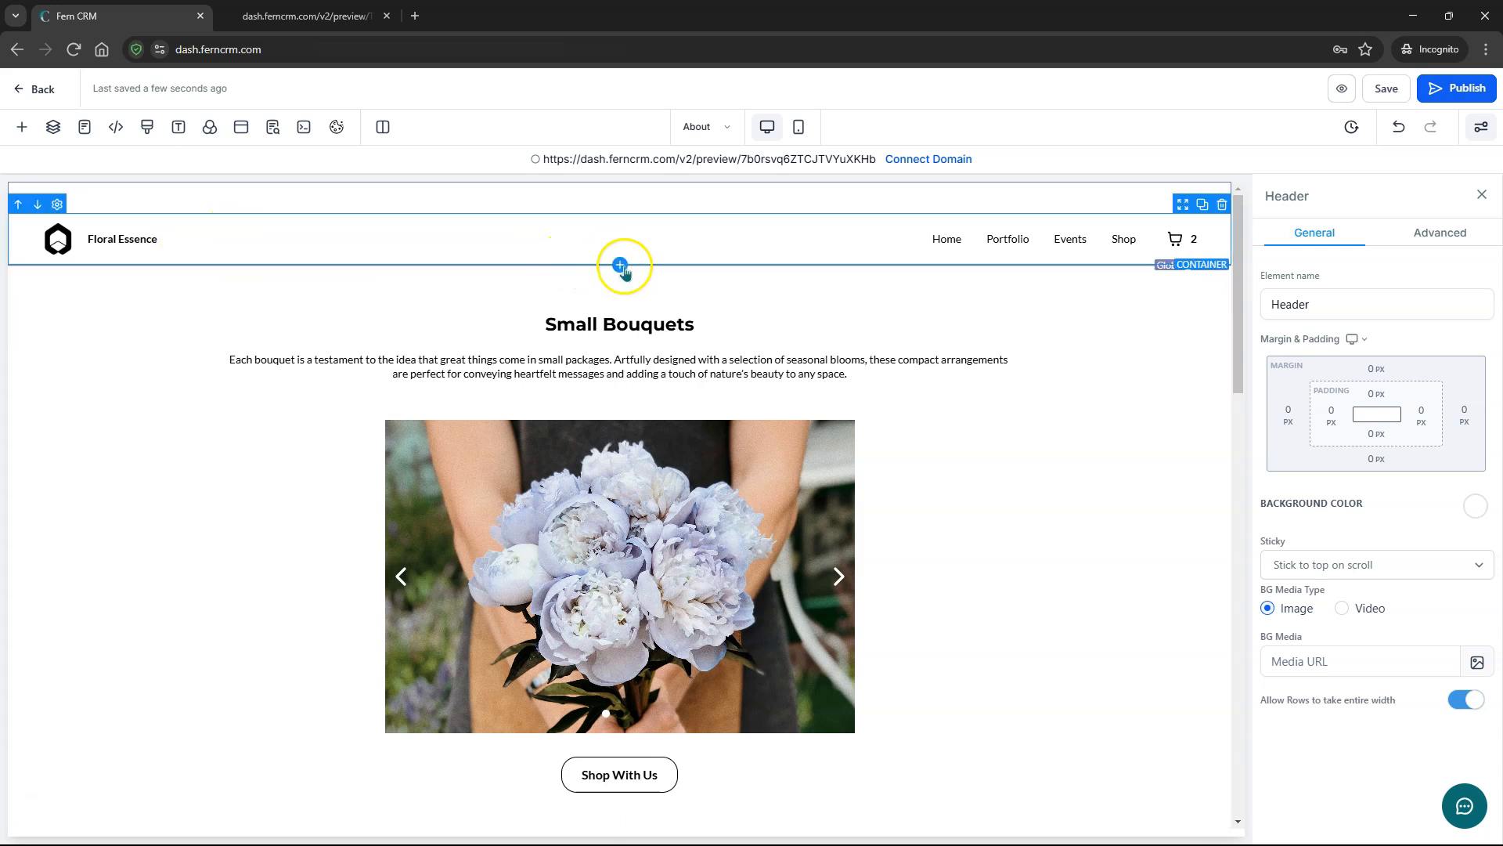
- Add a full-width section below the header with a one-column row
{"action": "left_click", "coordinate": [21, 129]}
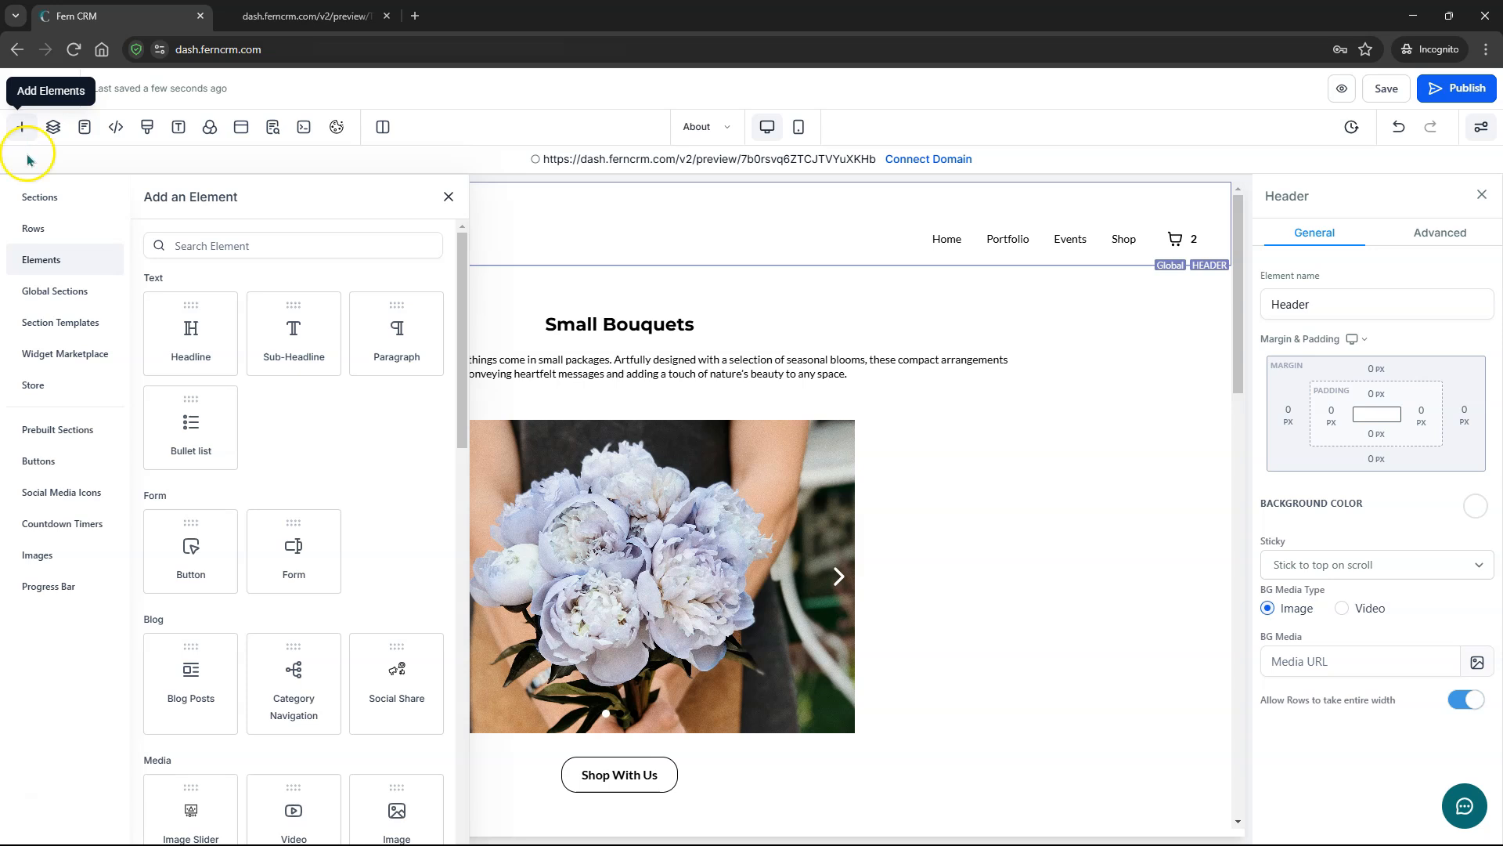
{"action": "left_click", "coordinate": [38, 197]}
{"action": "left_click_drag", "start_coordinate": [217, 289], "coordinate": [604, 308]}
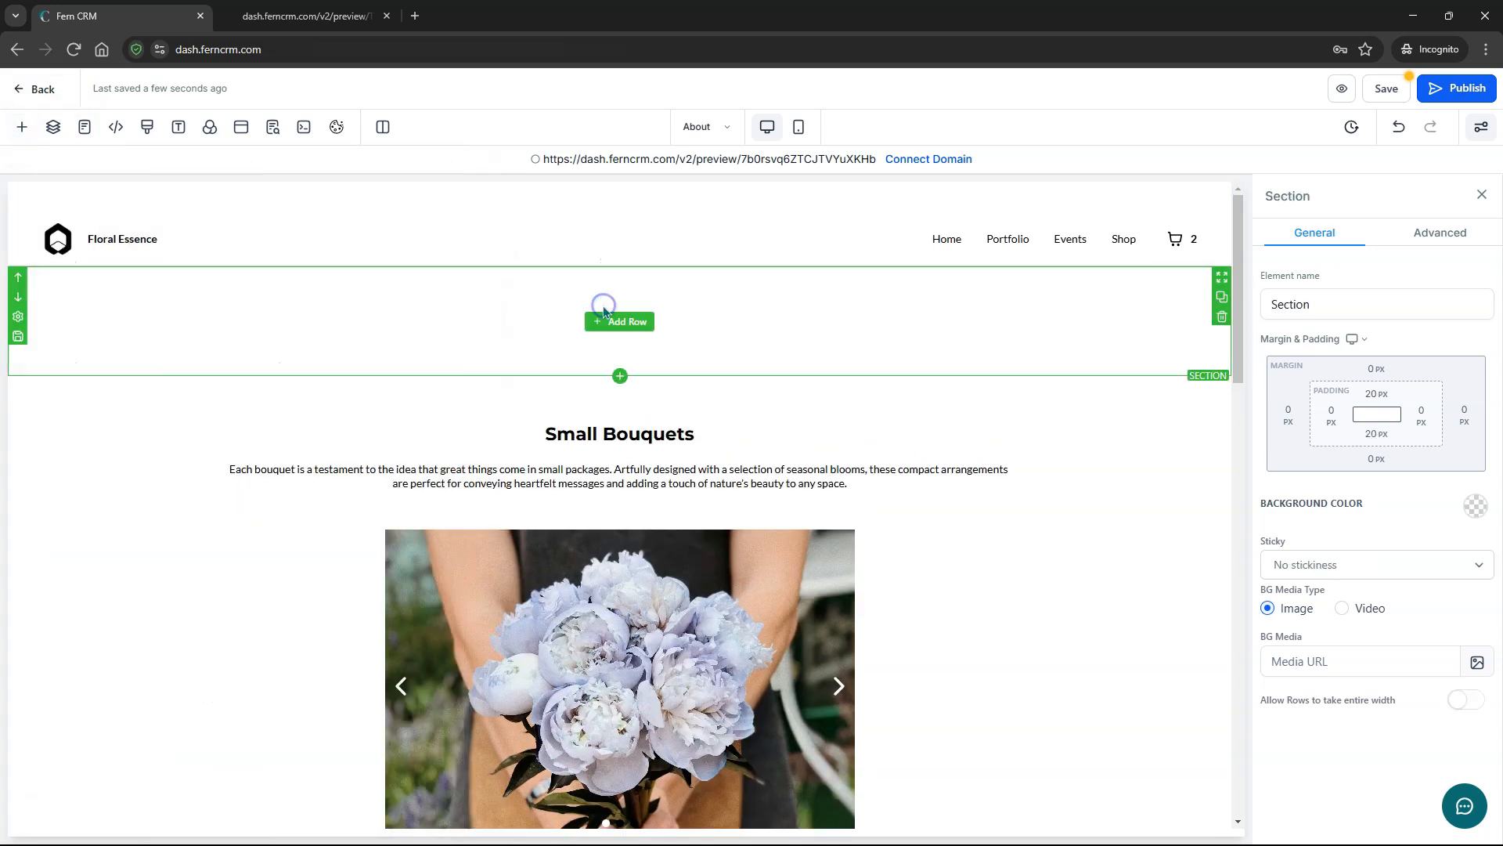
{"action": "left_click", "coordinate": [22, 128]}
{"action": "left_click", "coordinate": [33, 228]}
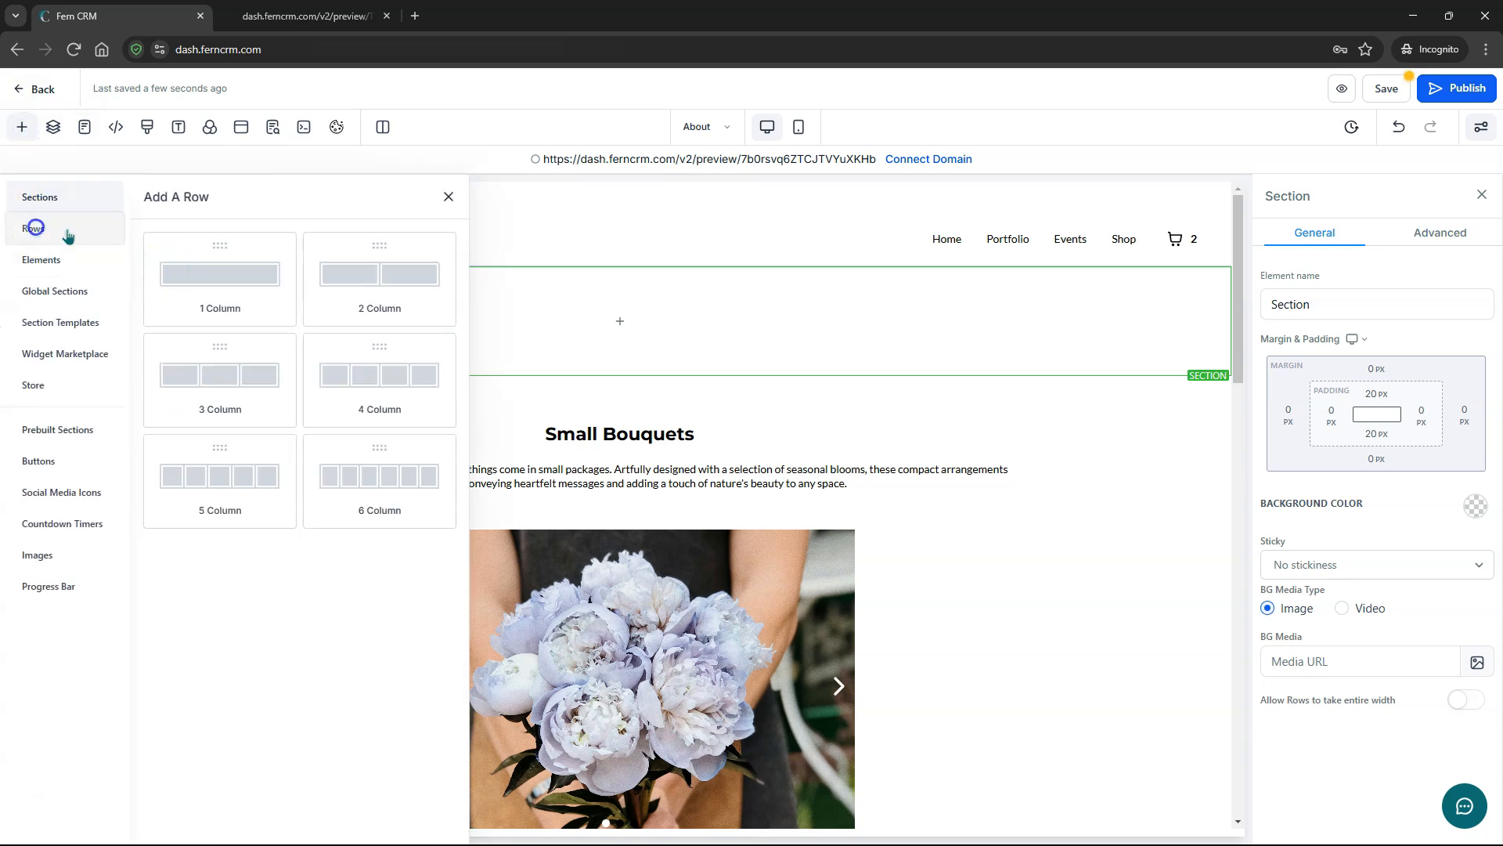
{"action": "left_click_drag", "start_coordinate": [245, 289], "coordinate": [591, 317]}
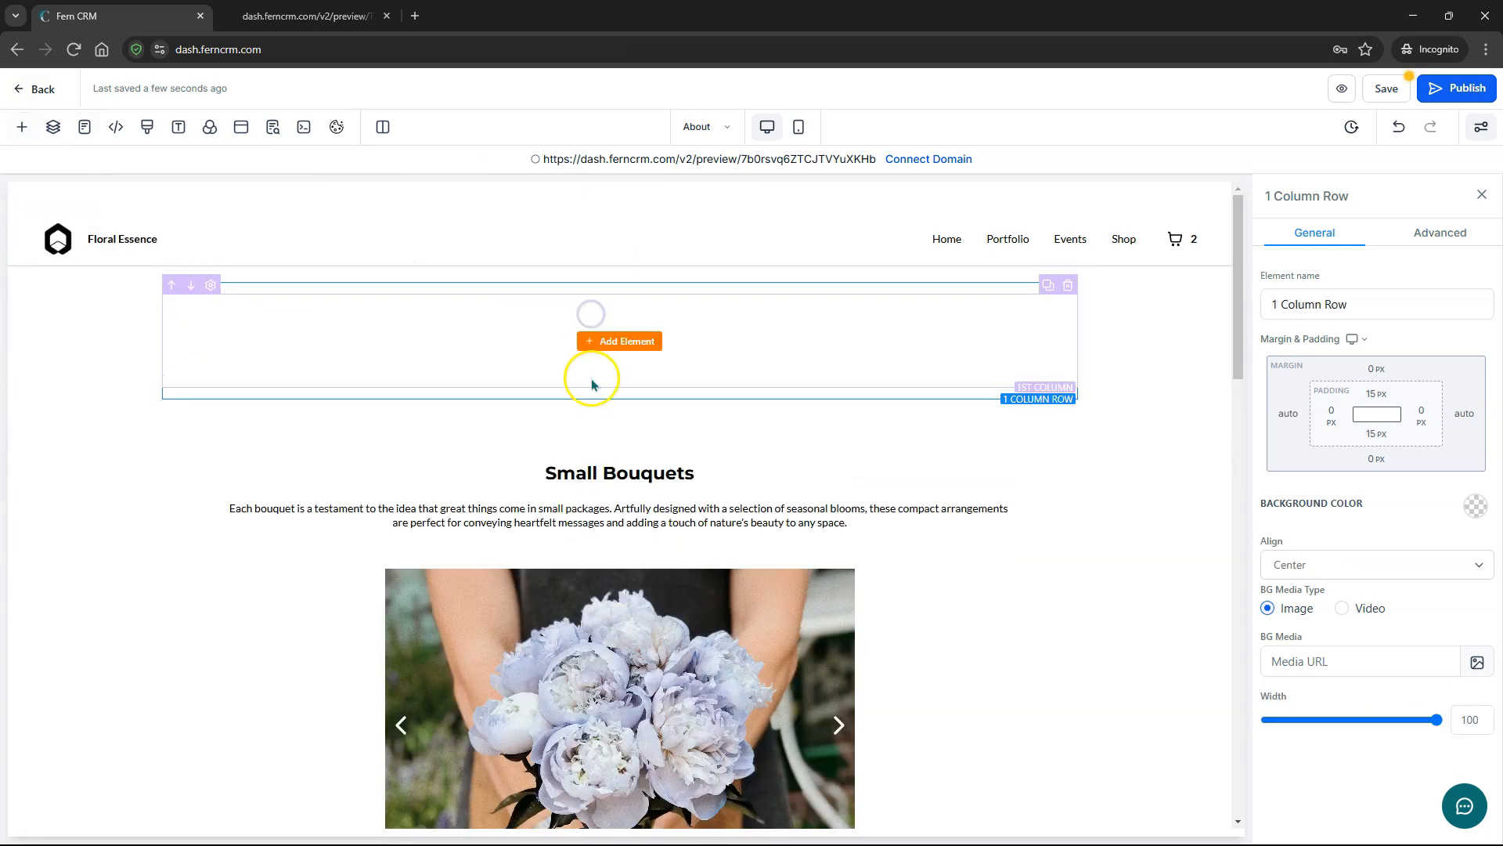
- Make the section's rows full width and place a Navigation Menu block in the column
{"action": "left_click", "coordinate": [1134, 343]}
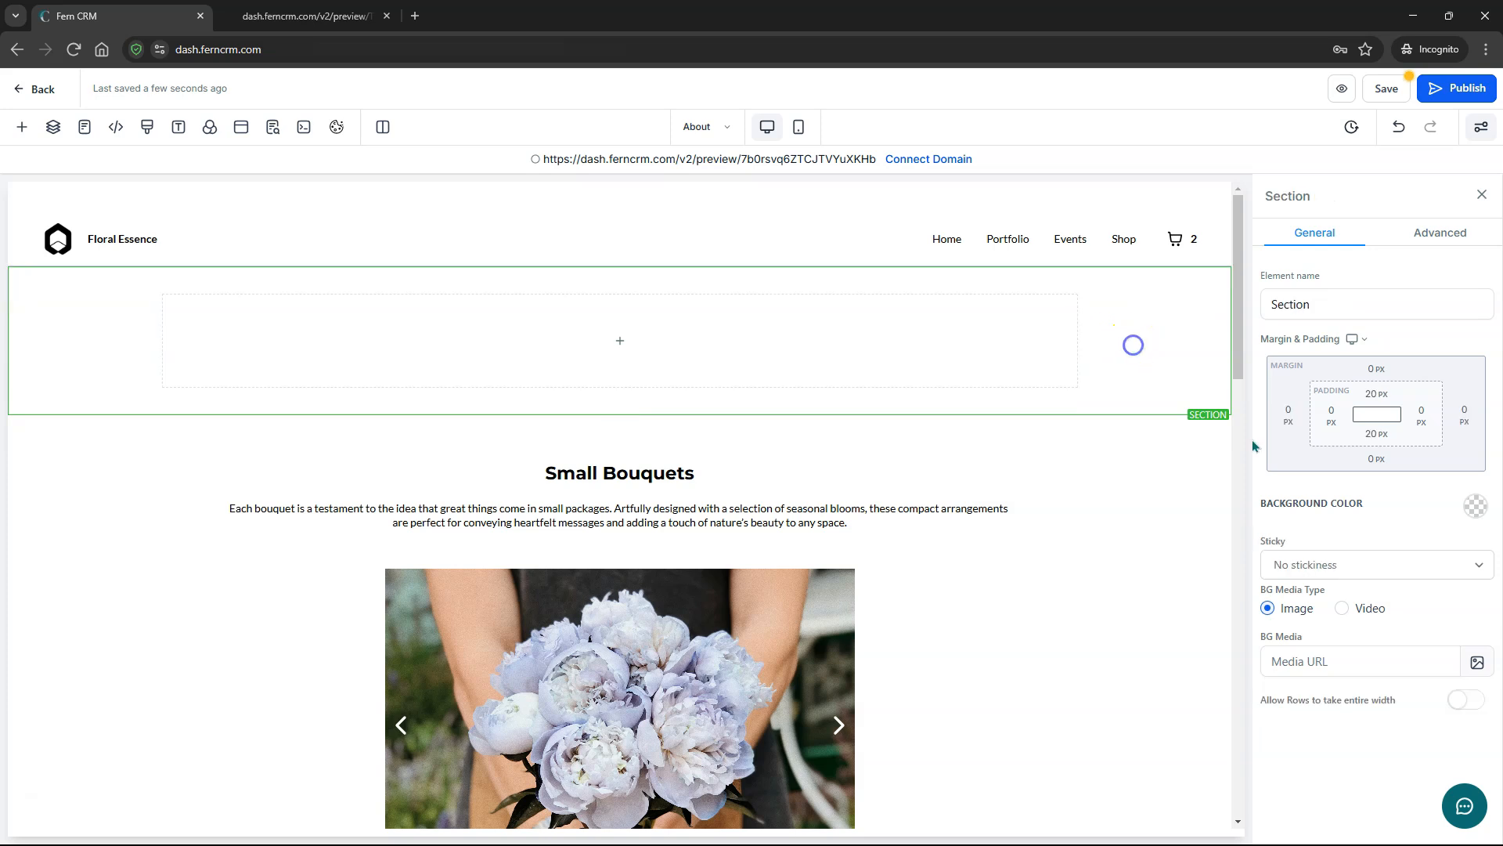
{"action": "left_click", "coordinate": [1472, 702]}
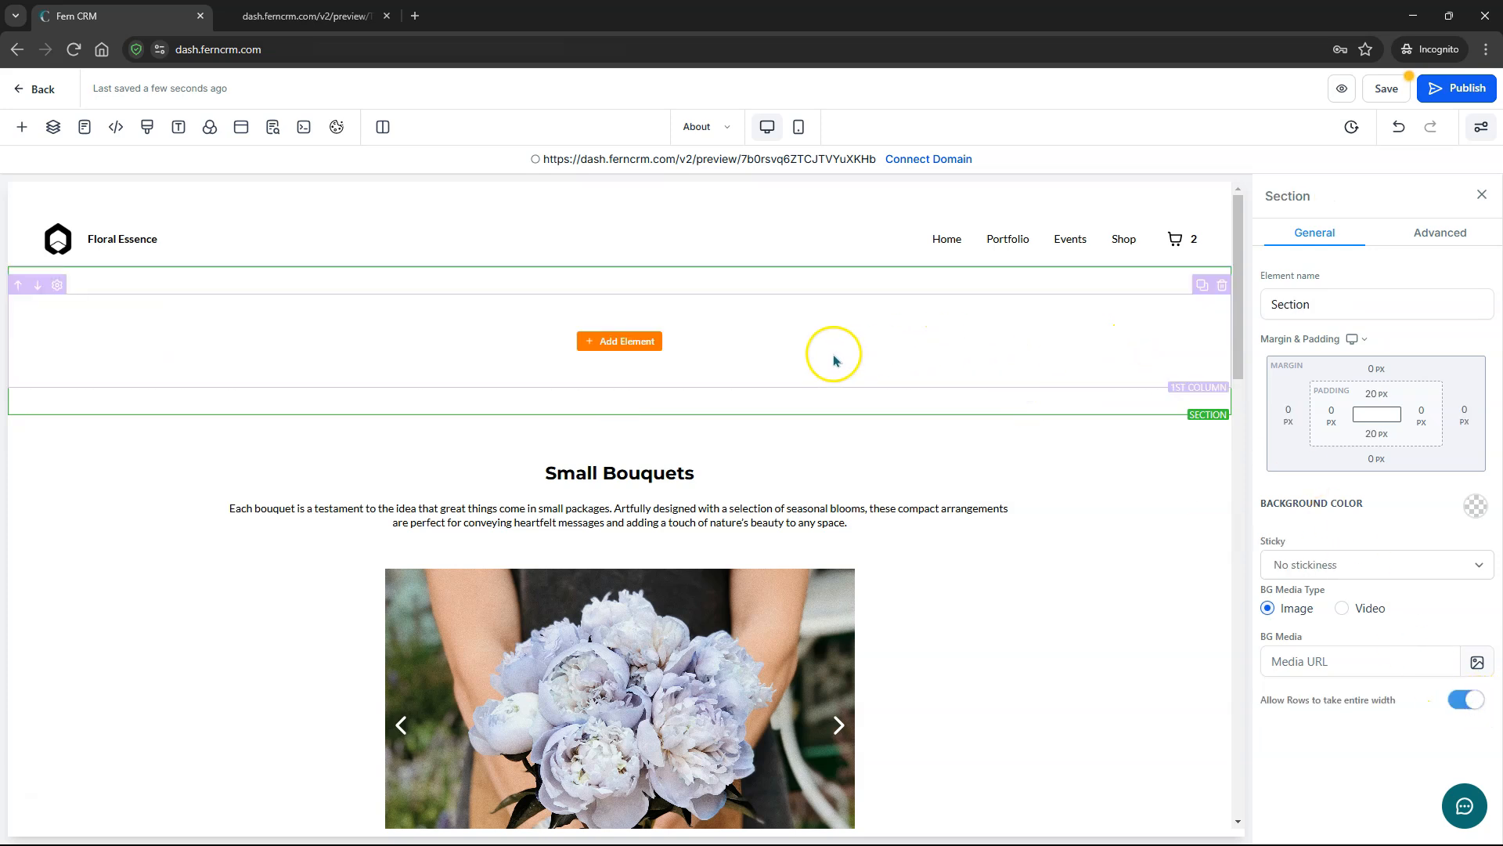
{"action": "left_click", "coordinate": [631, 342]}
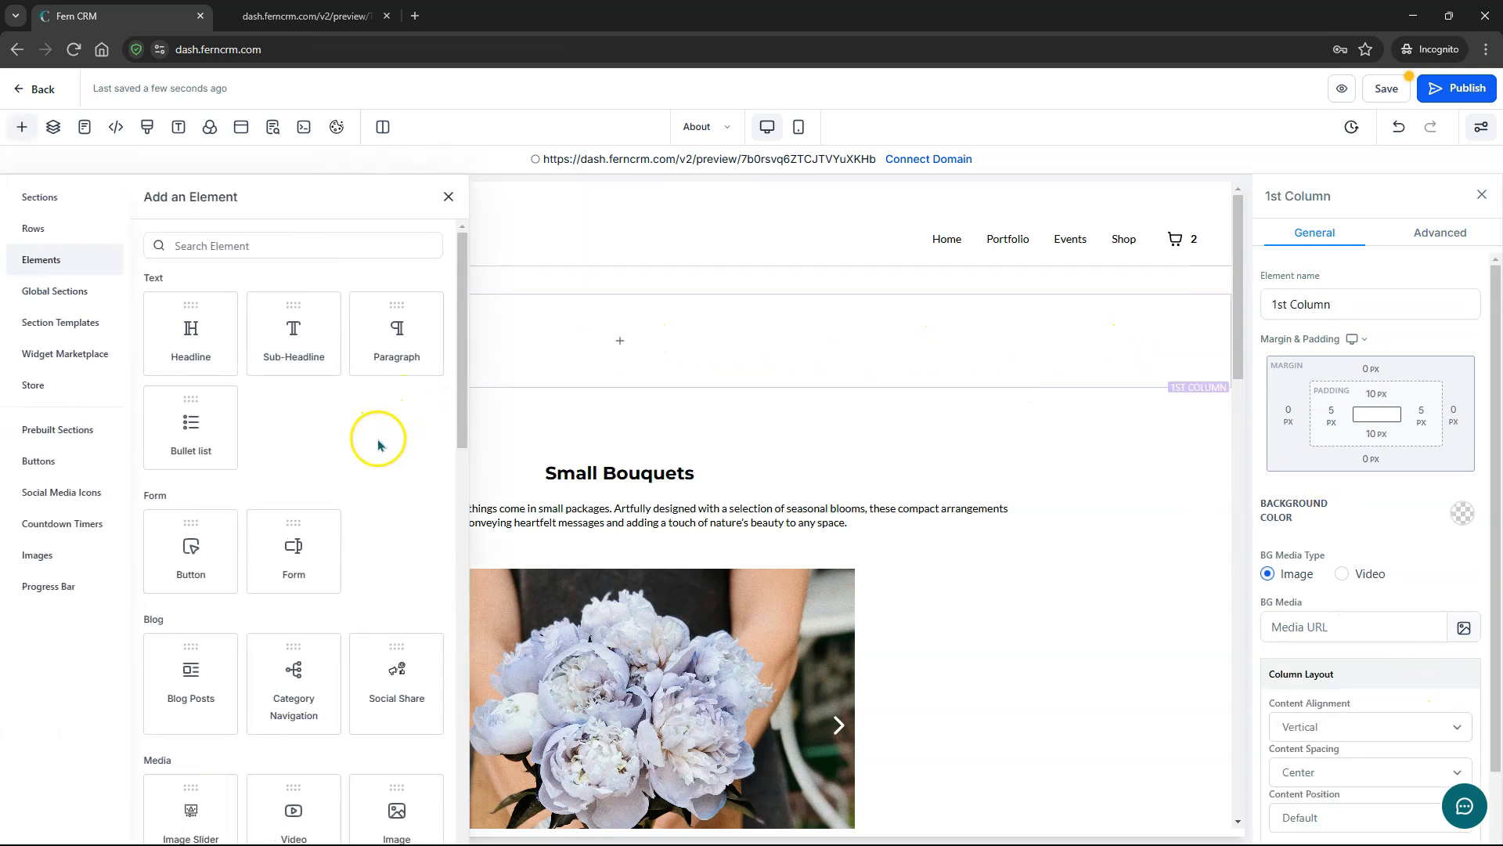
{"action": "scroll", "coordinate": [336, 471], "scroll_direction": "down", "scroll_amount": 6}
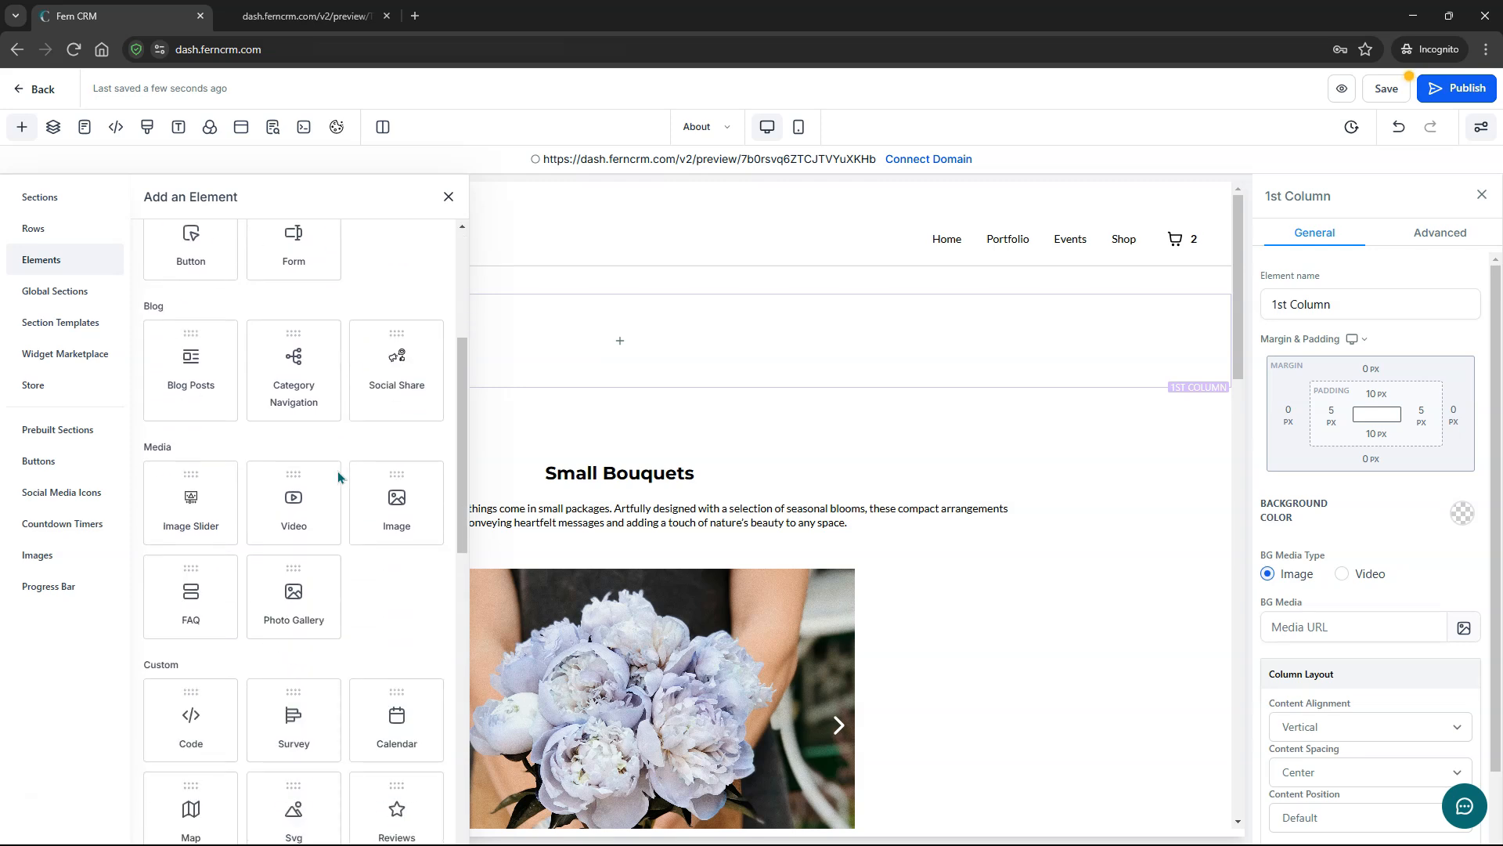
{"action": "scroll", "coordinate": [336, 471], "scroll_direction": "down", "scroll_amount": 2}
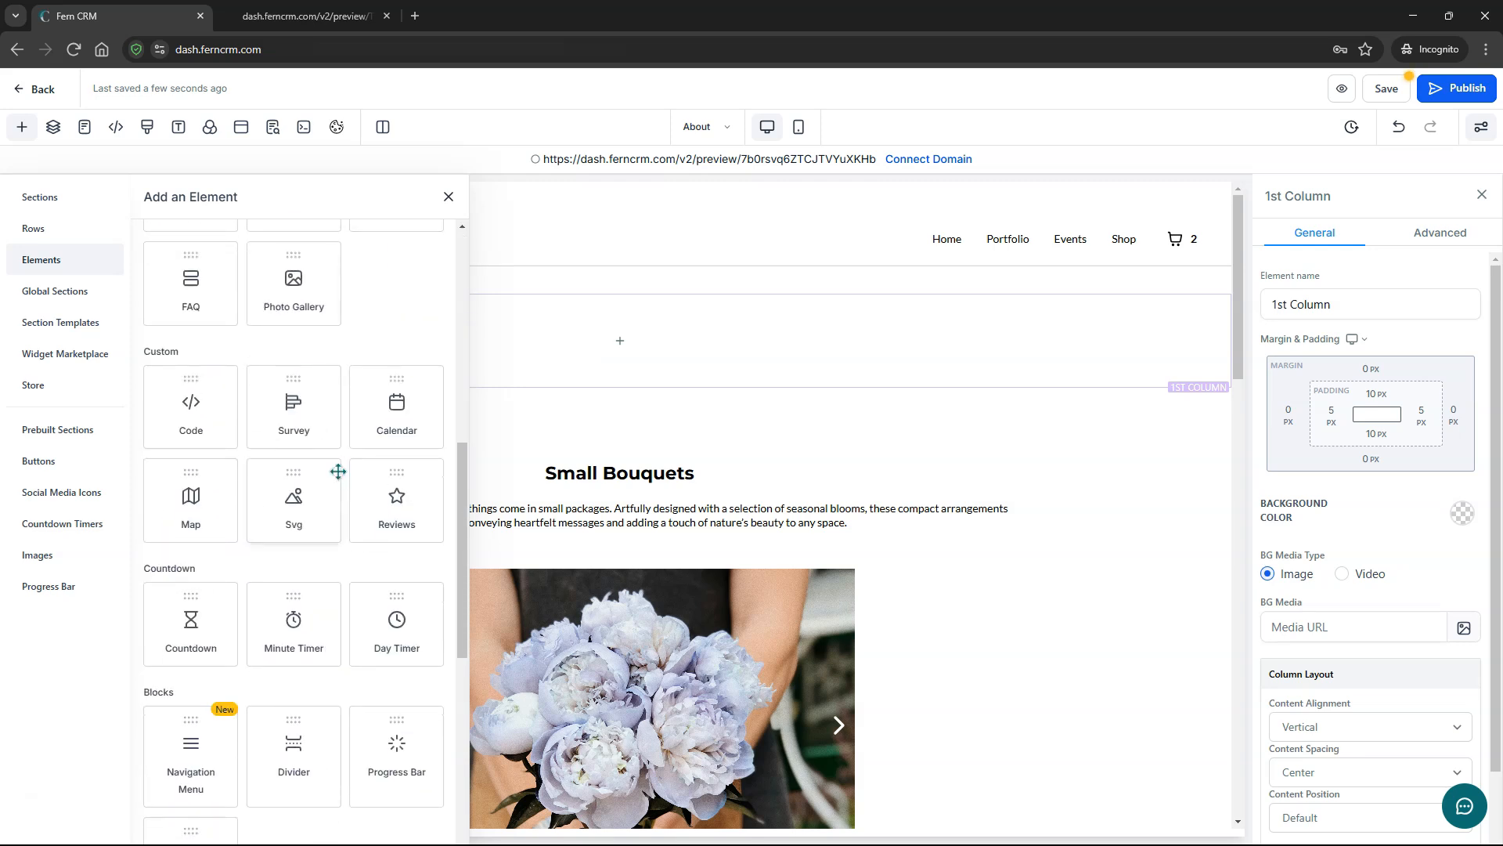
{"action": "left_click_drag", "start_coordinate": [191, 748], "coordinate": [651, 359]}
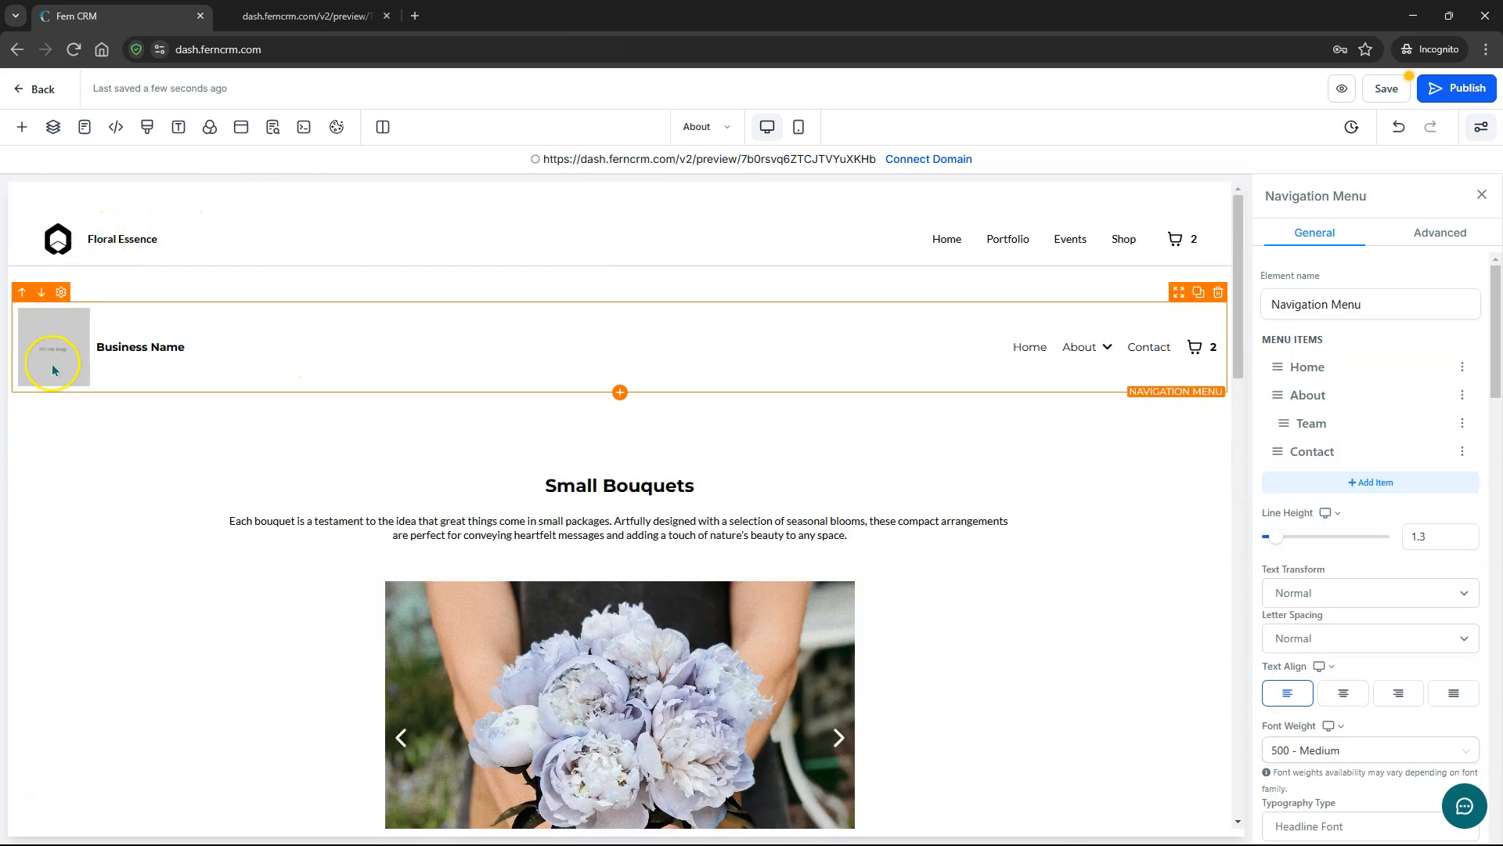
- Select the one-column menu row and save the About page
{"action": "left_click", "coordinate": [169, 349]}
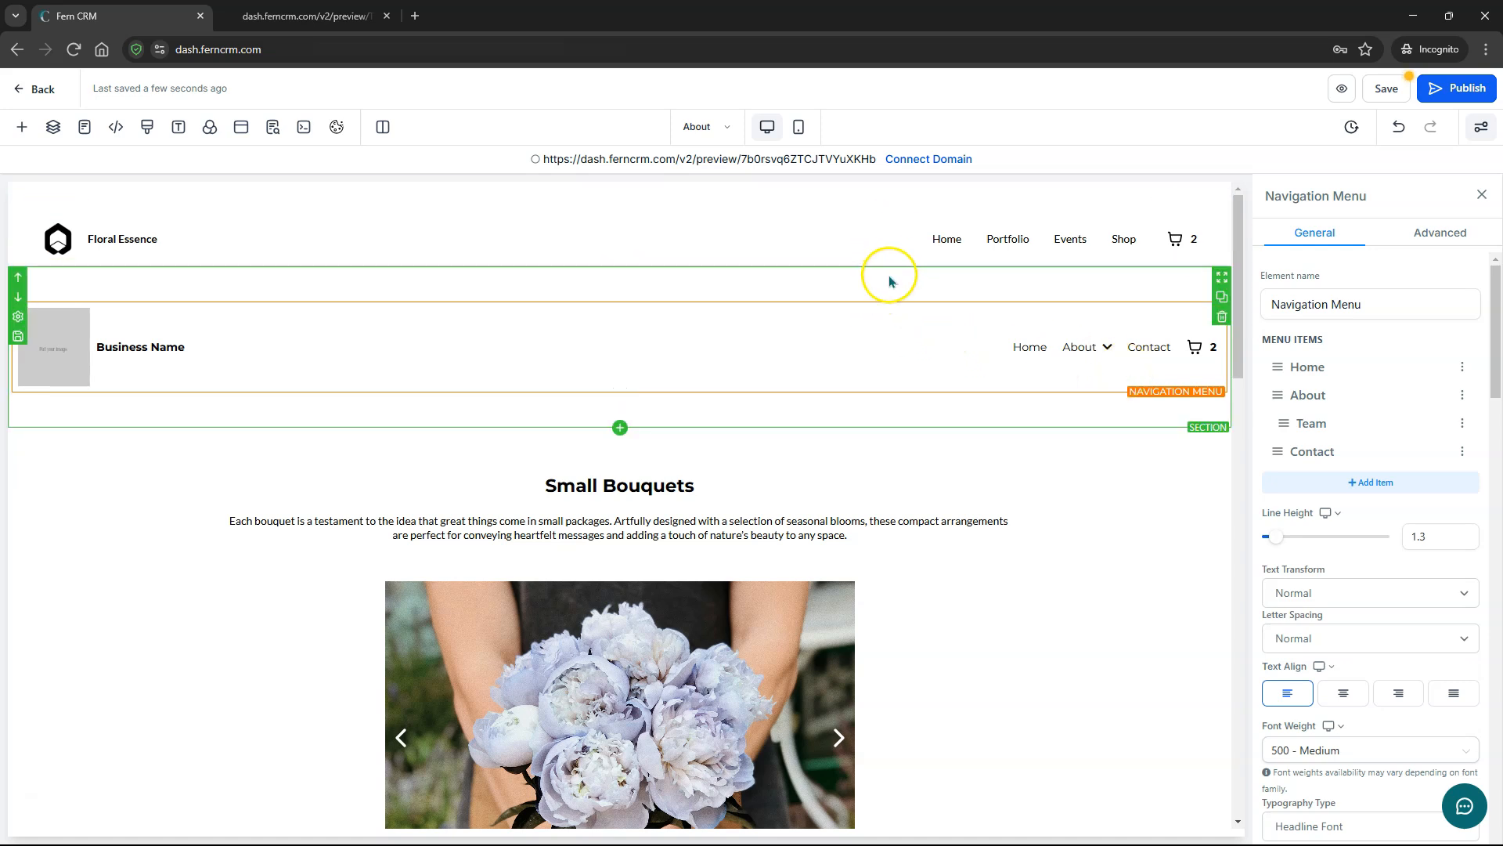
{"action": "left_click", "coordinate": [926, 290]}
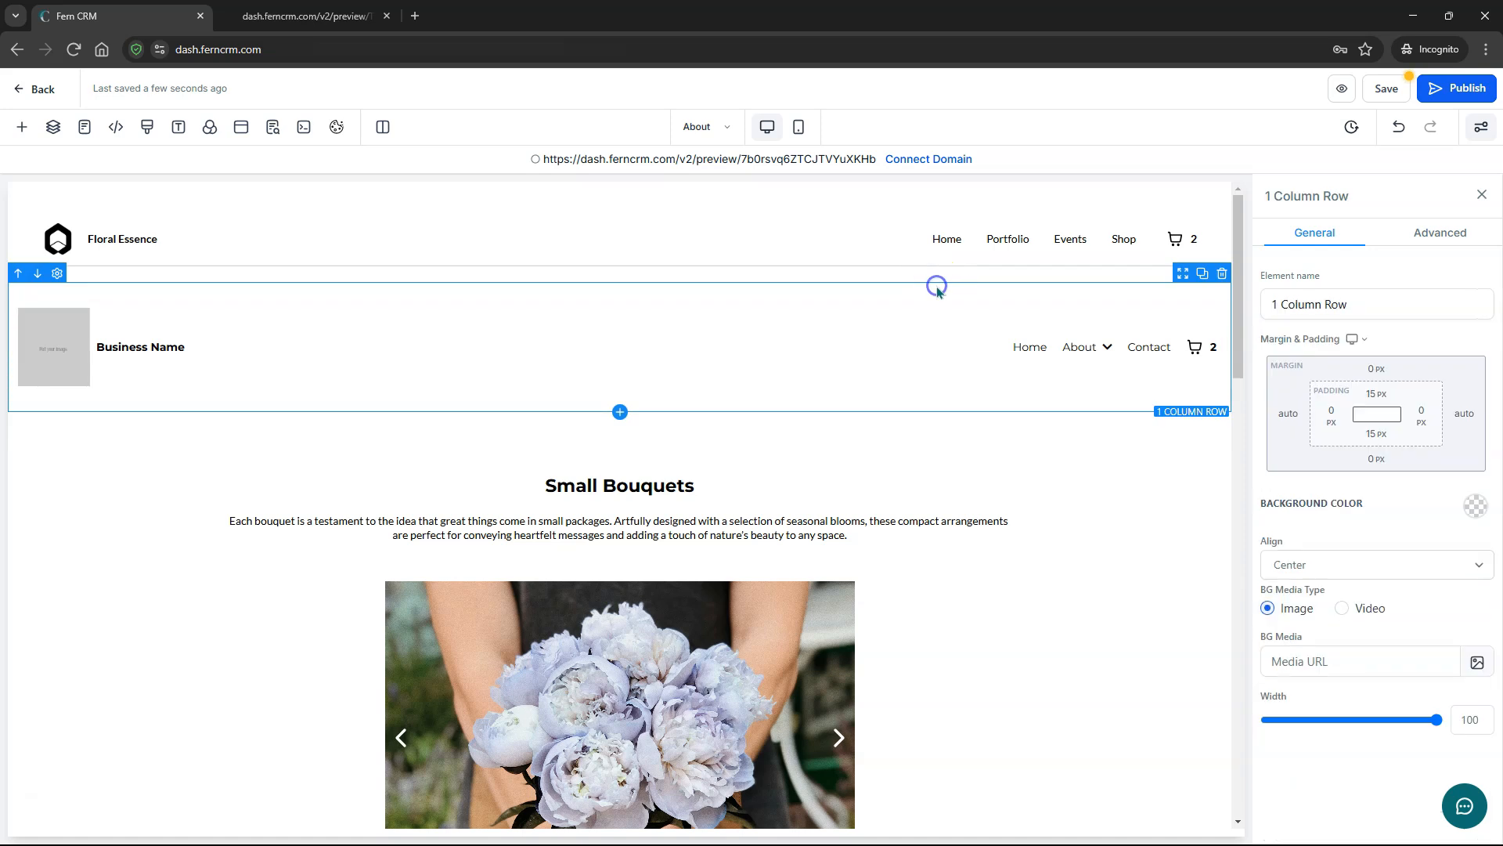
{"action": "left_click", "coordinate": [1388, 88]}
- Preview the site's Shop page in a new tab, then return to the builder
{"action": "left_click", "coordinate": [1307, 91]}
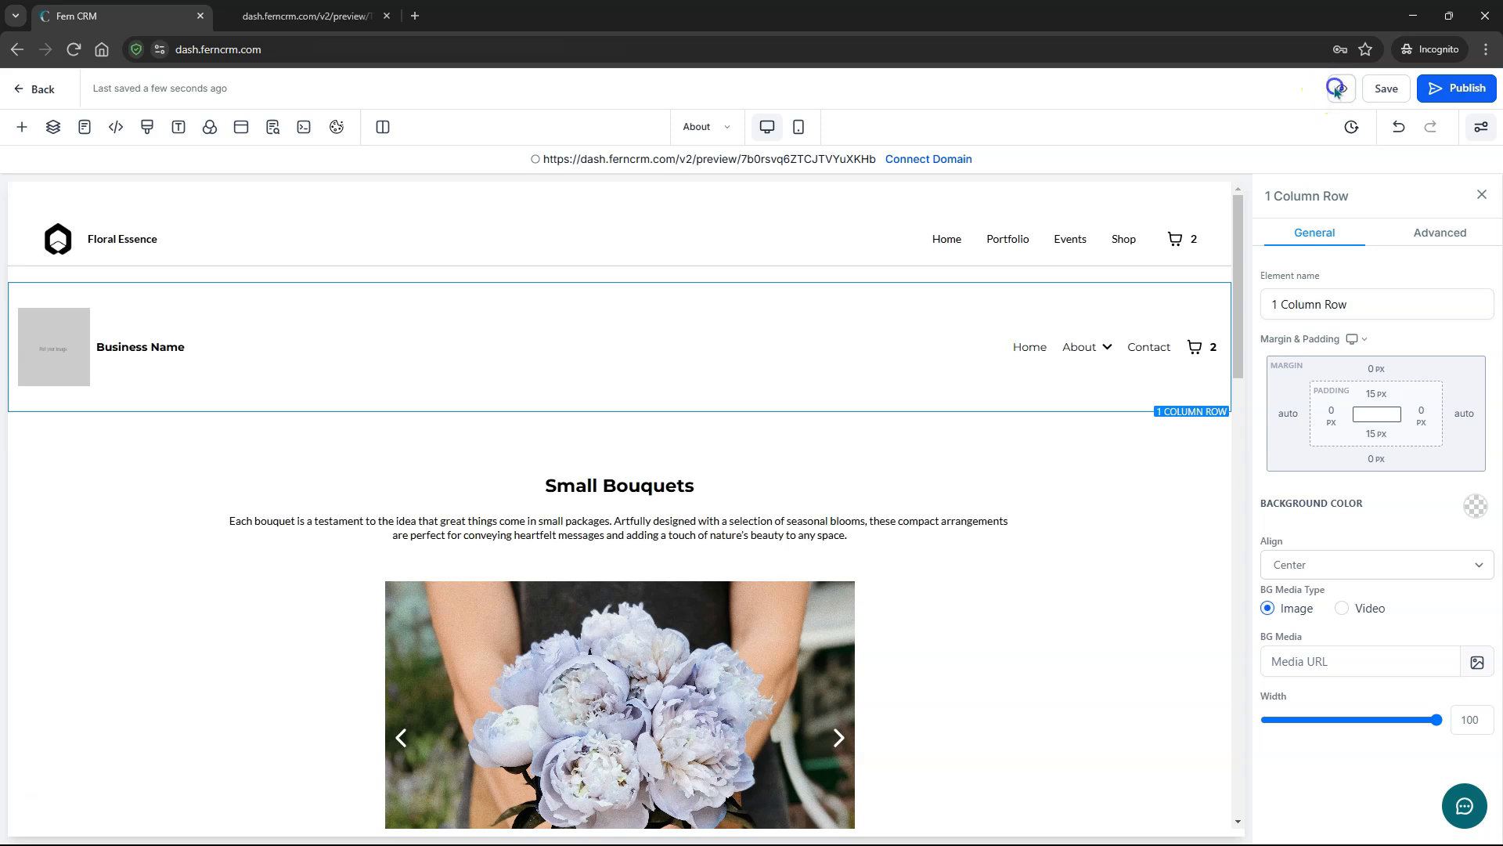
{"action": "left_click", "coordinate": [1338, 88]}
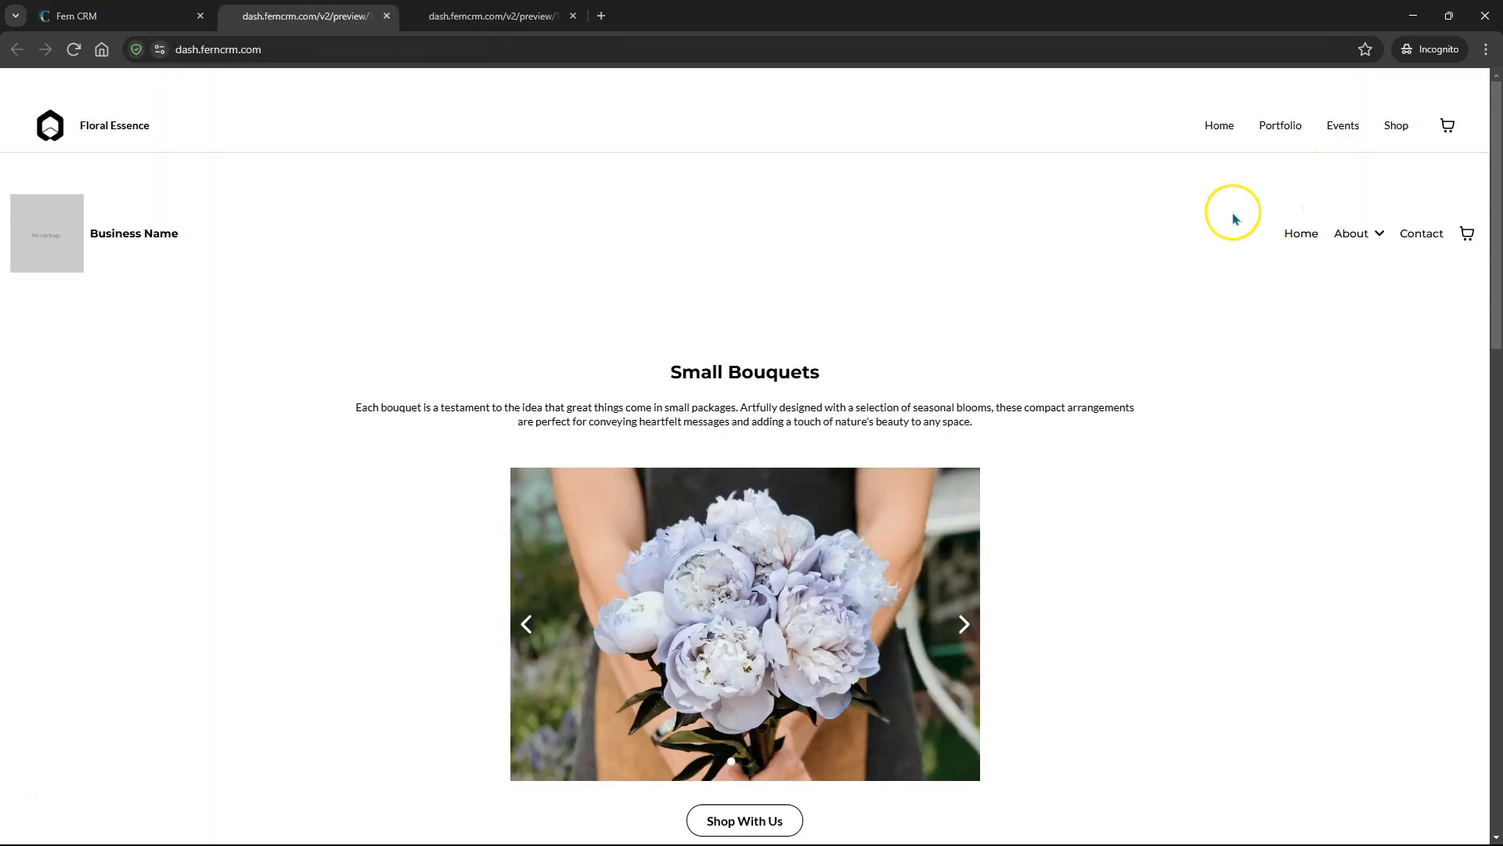
{"action": "left_click", "coordinate": [1402, 128]}
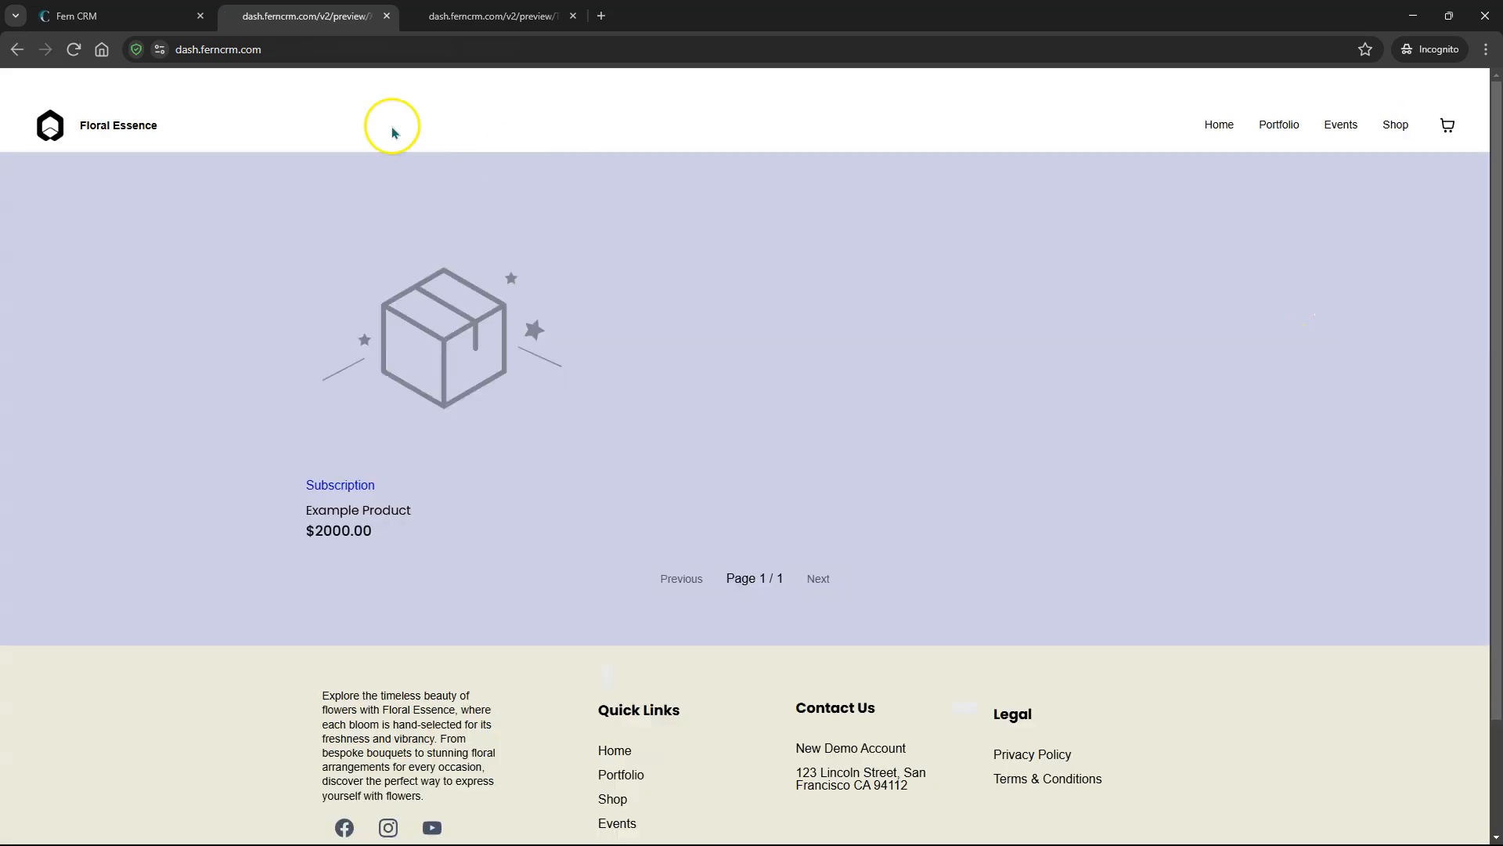
{"action": "left_click", "coordinate": [90, 16]}
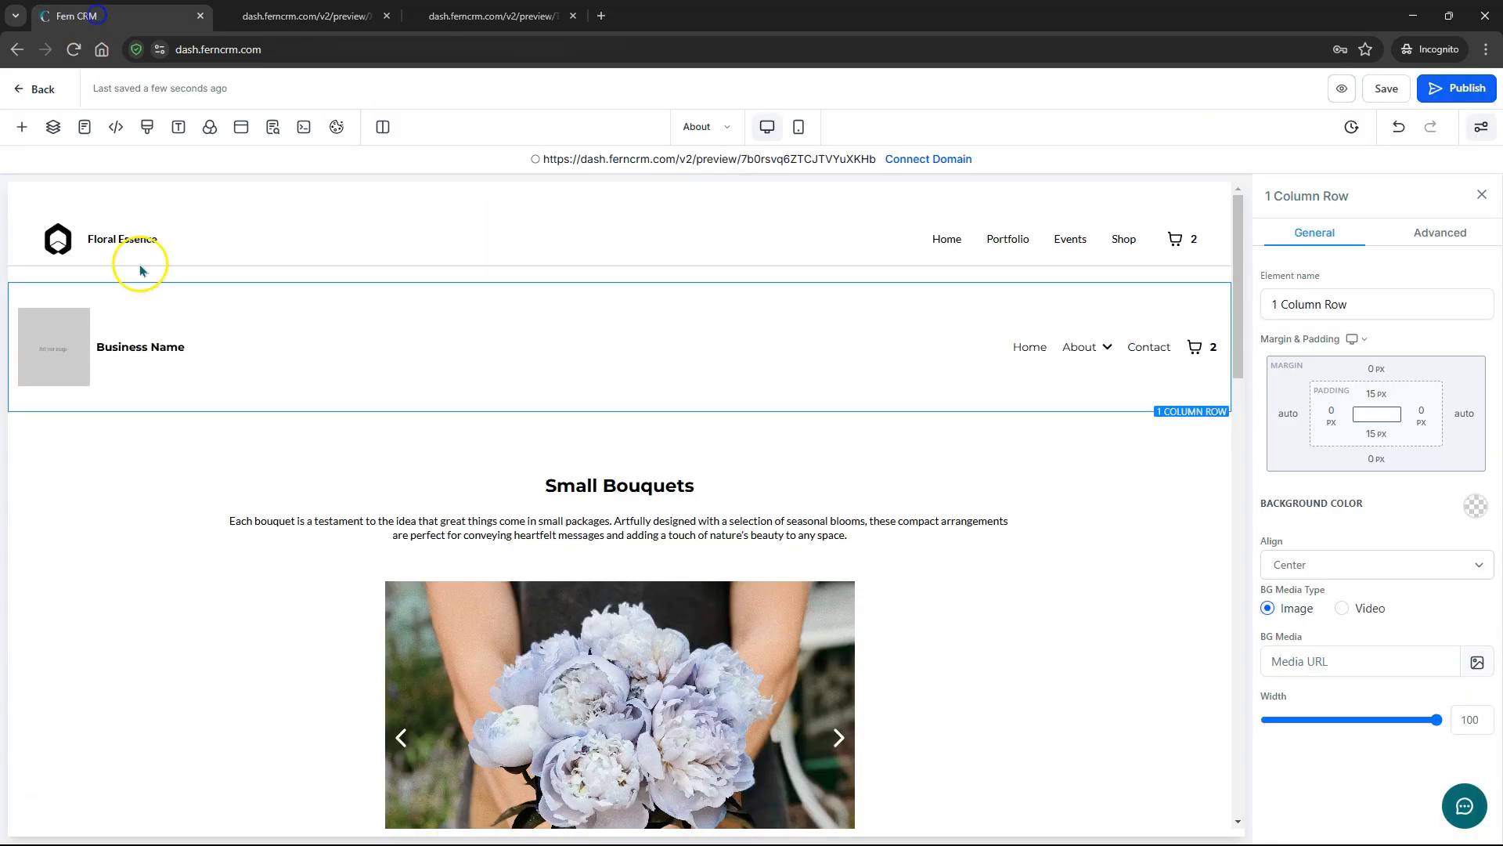
- Start saving the menu section as a Template asset, then cancel the dialog
{"action": "left_click", "coordinate": [203, 277]}
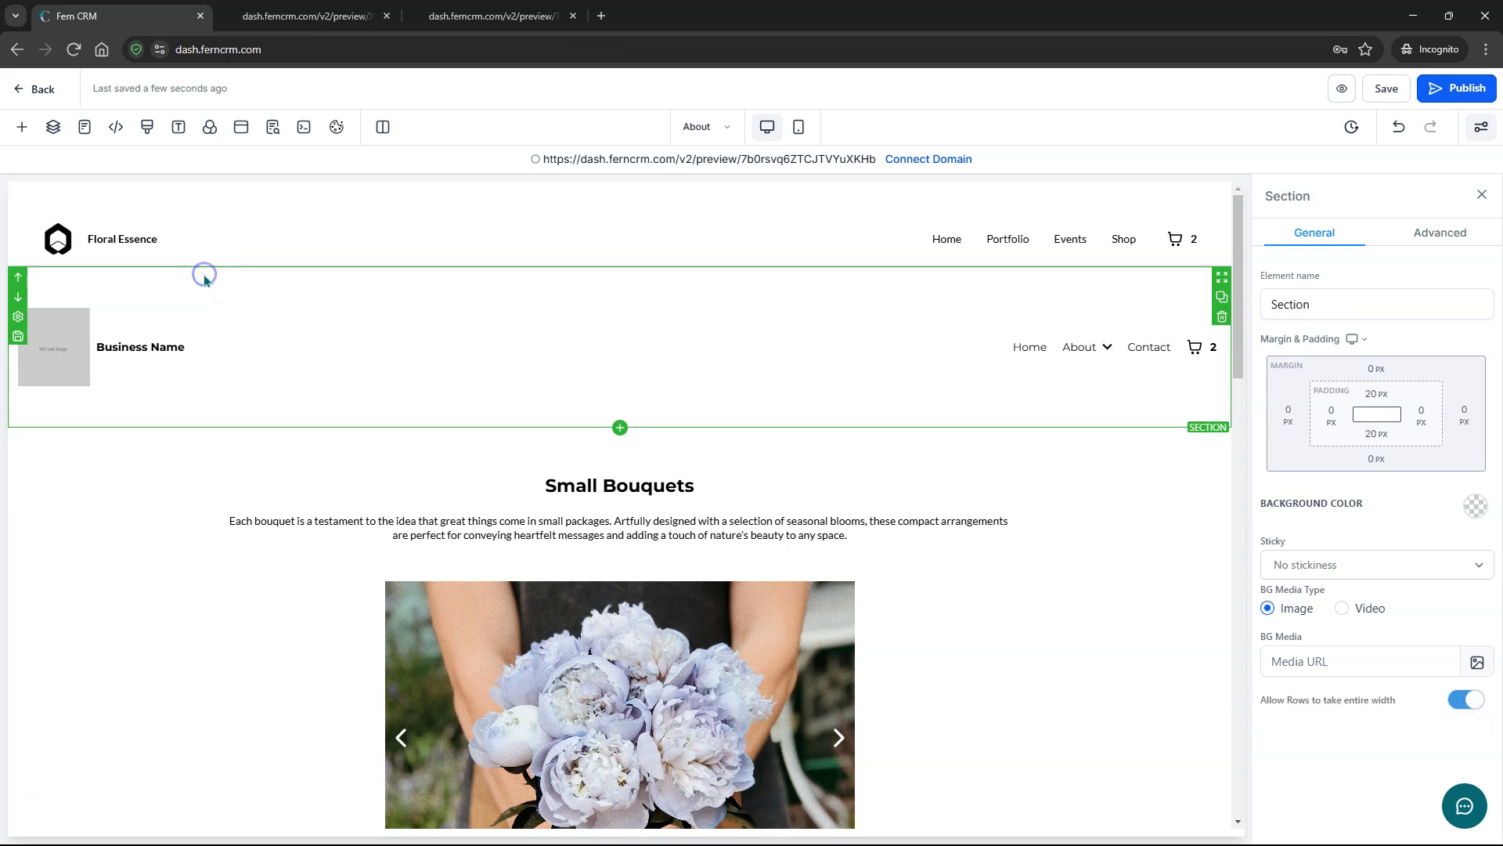
{"action": "left_click", "coordinate": [18, 338]}
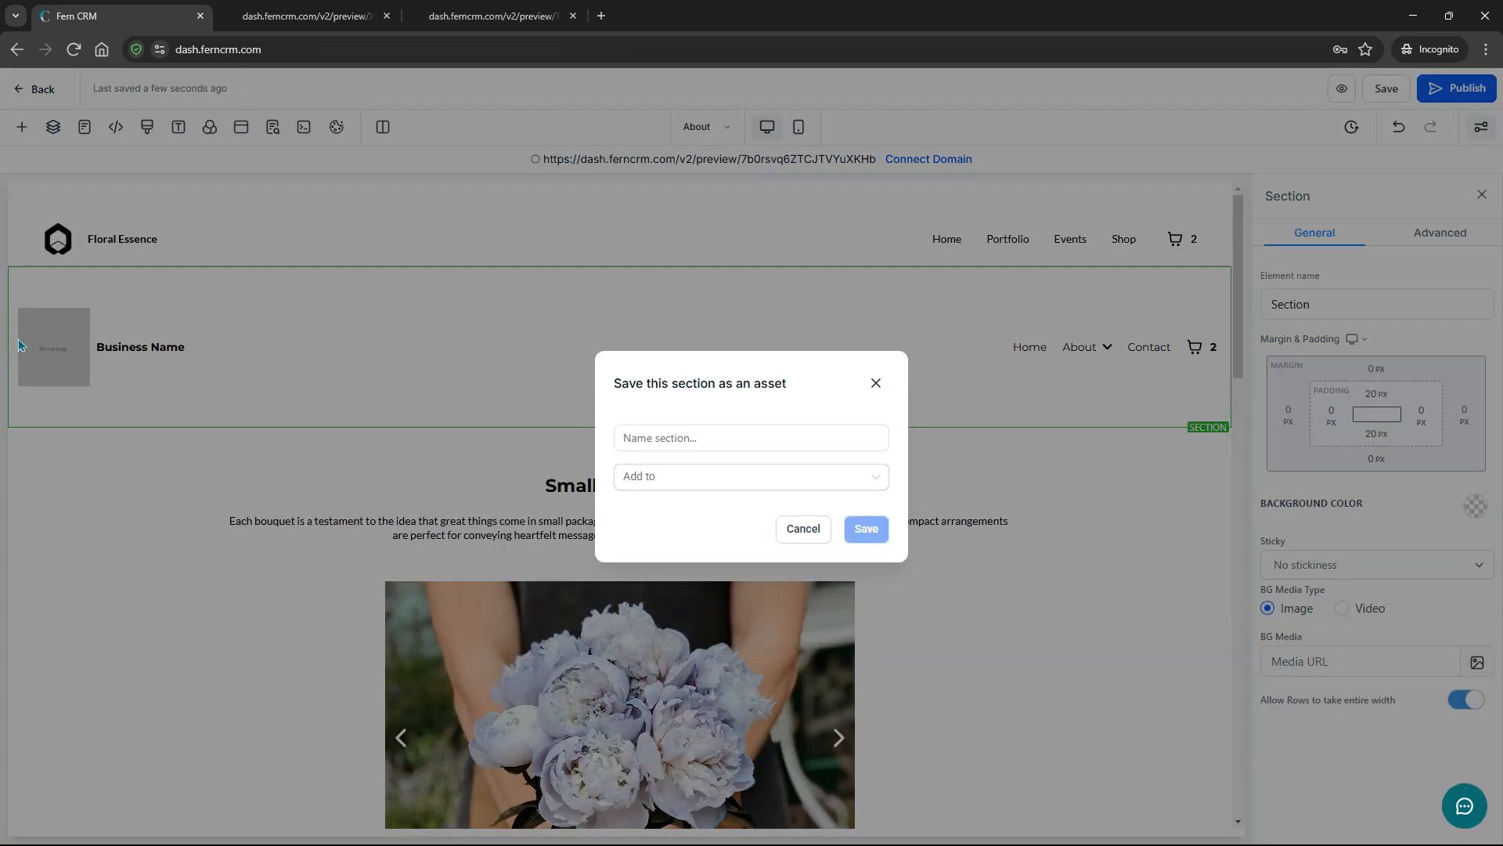
{"action": "left_click", "coordinate": [714, 473]}
{"action": "left_click", "coordinate": [715, 438]}
{"action": "left_click", "coordinate": [717, 479]}
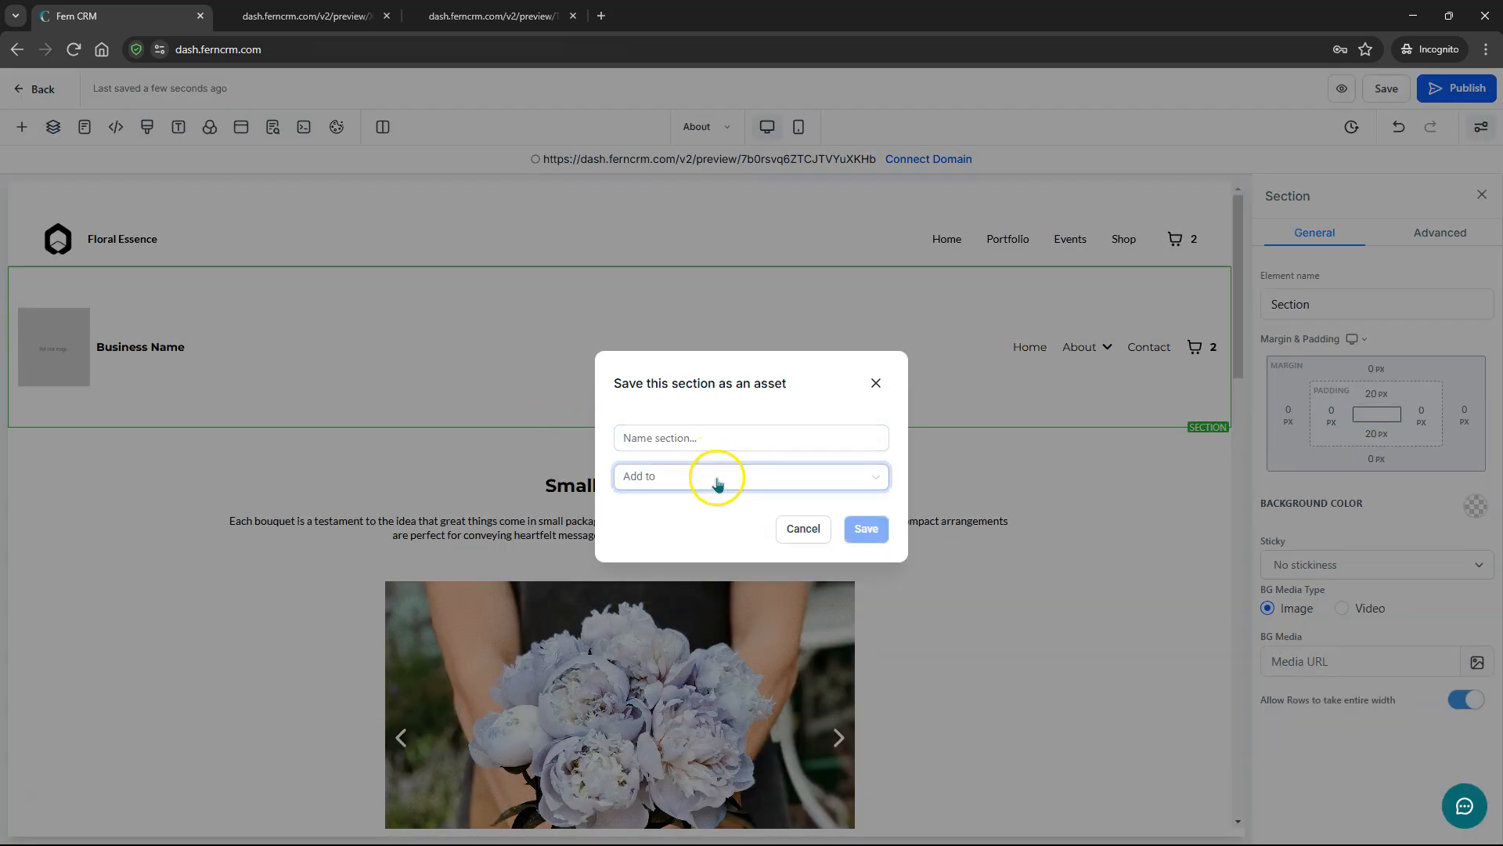
{"action": "left_click", "coordinate": [717, 479]}
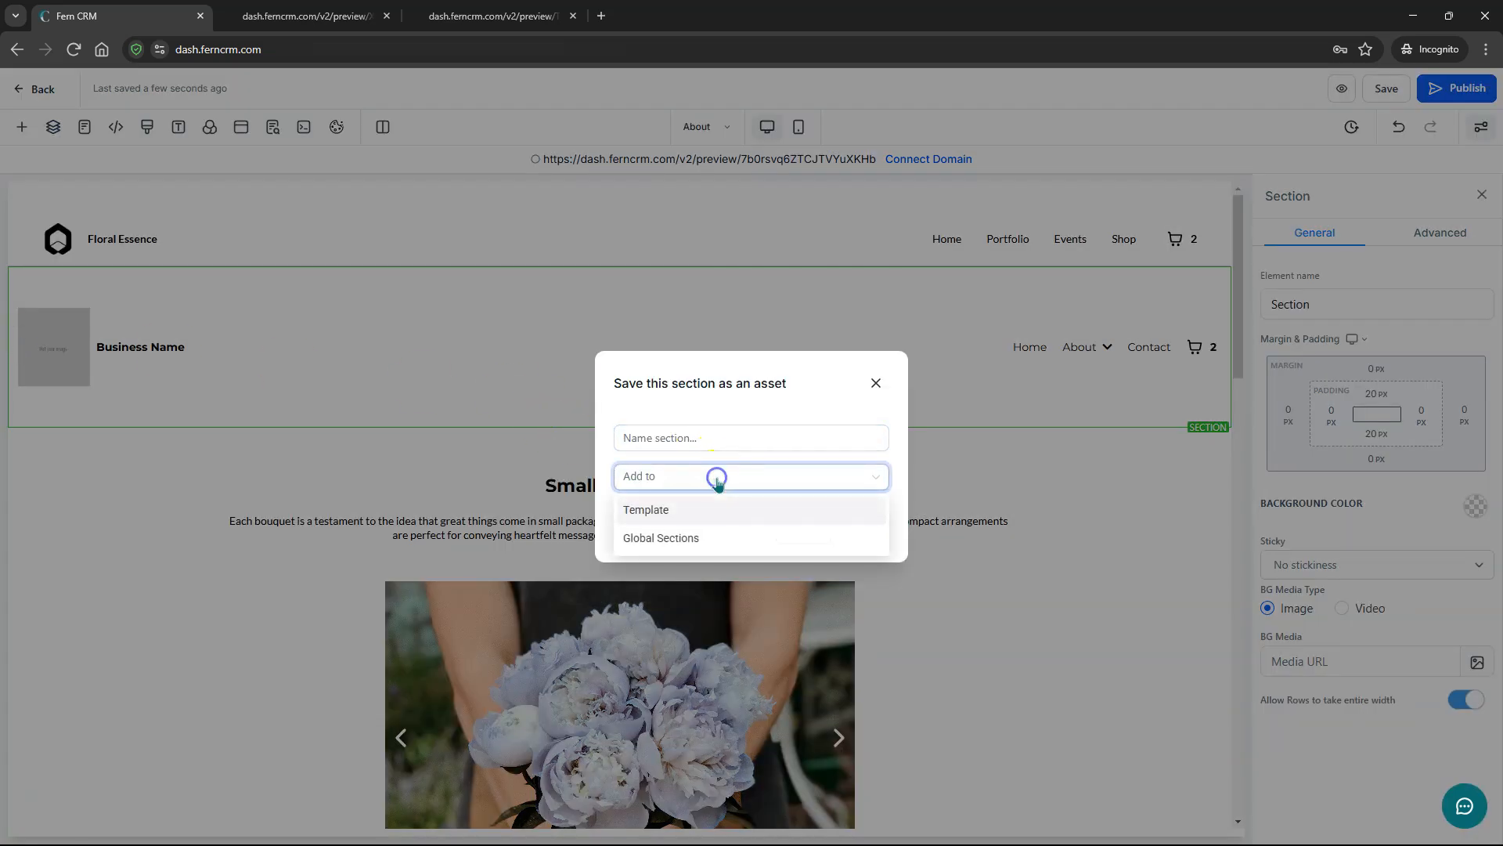
{"action": "left_click", "coordinate": [672, 507]}
{"action": "left_click", "coordinate": [876, 382]}
- Check the empty Section Templates list and the Global Sections list (Footer, Header)
{"action": "left_click", "coordinate": [22, 127]}
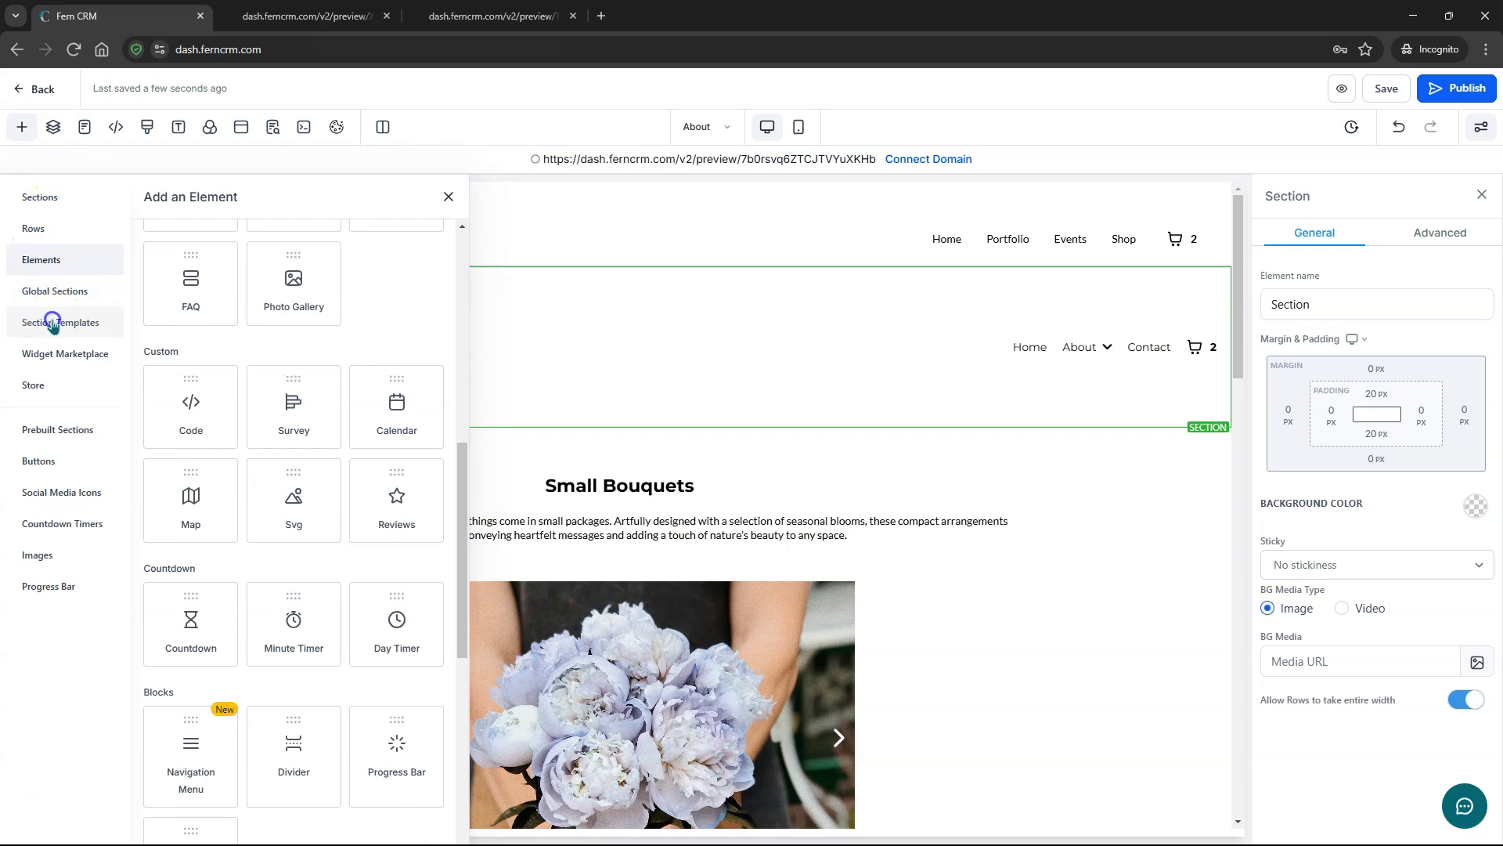
{"action": "left_click", "coordinate": [52, 324]}
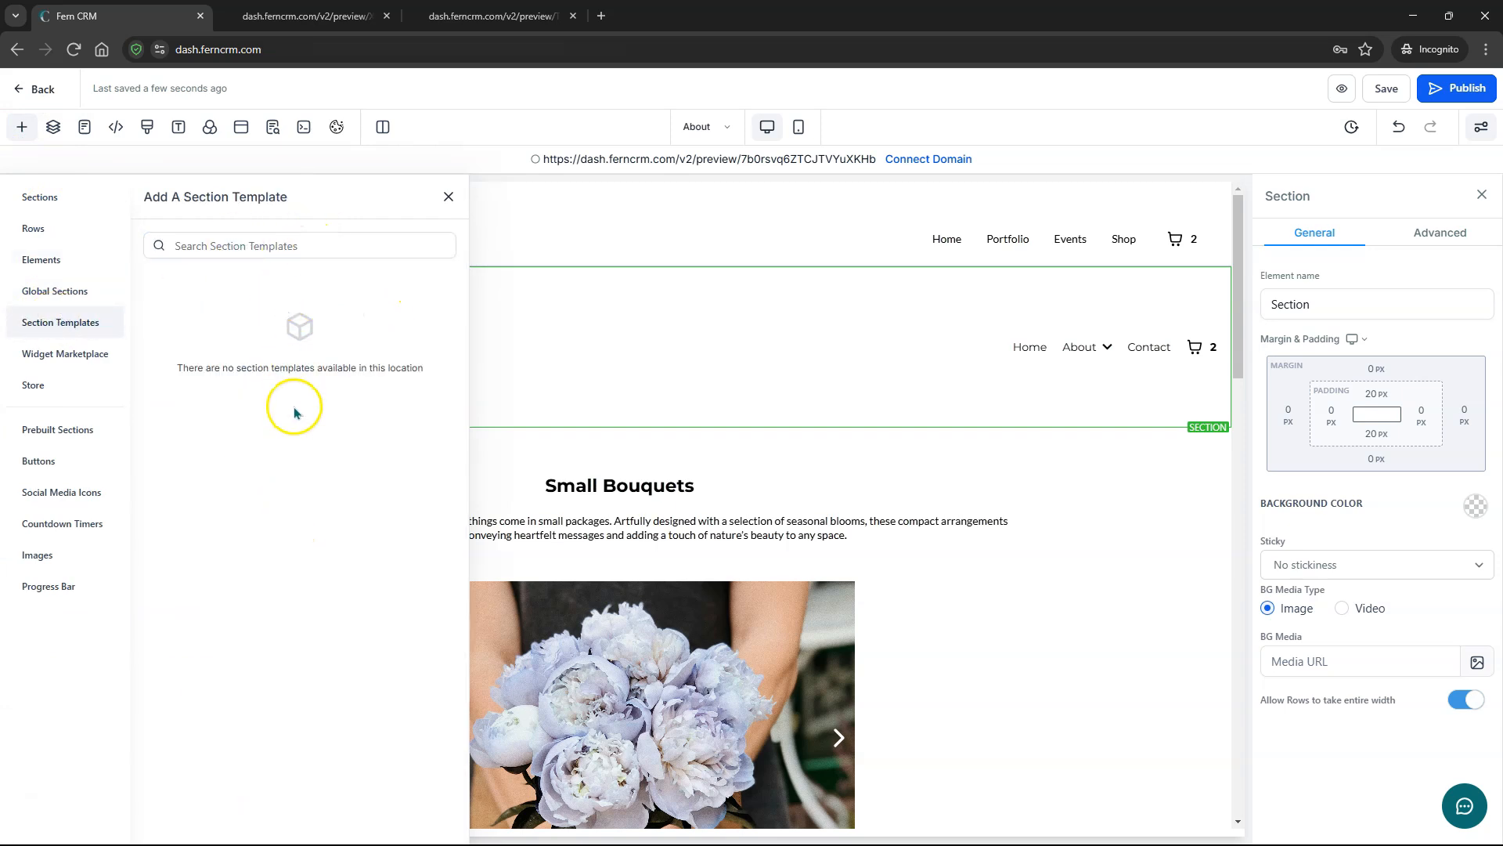
{"action": "left_click", "coordinate": [61, 294]}
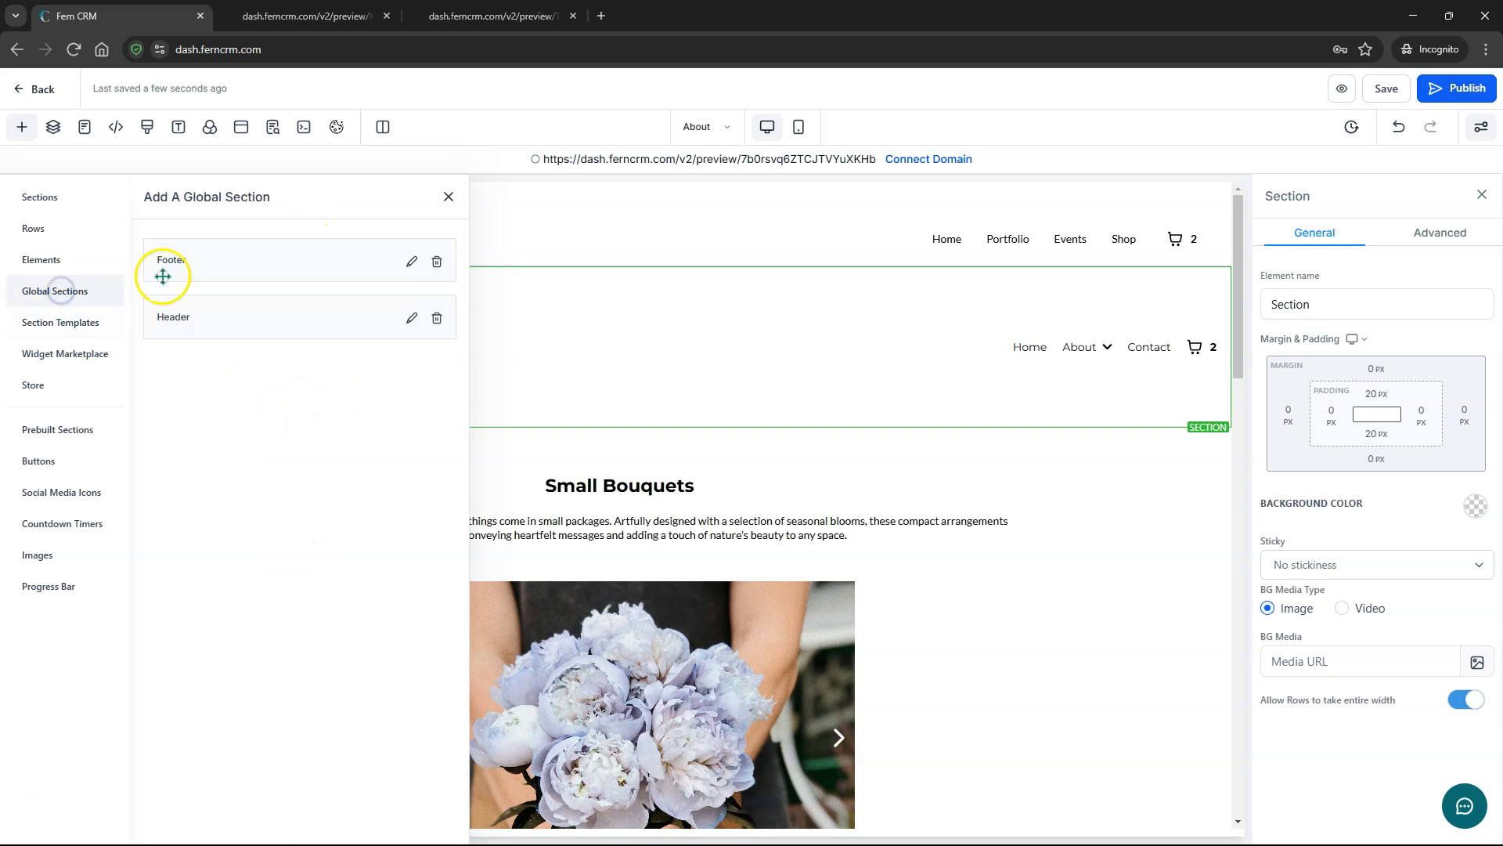
{"action": "left_click", "coordinate": [448, 197]}
- Save the menu section as 'Global Top Menu' with Global Sections as its destination
{"action": "left_click", "coordinate": [17, 340]}
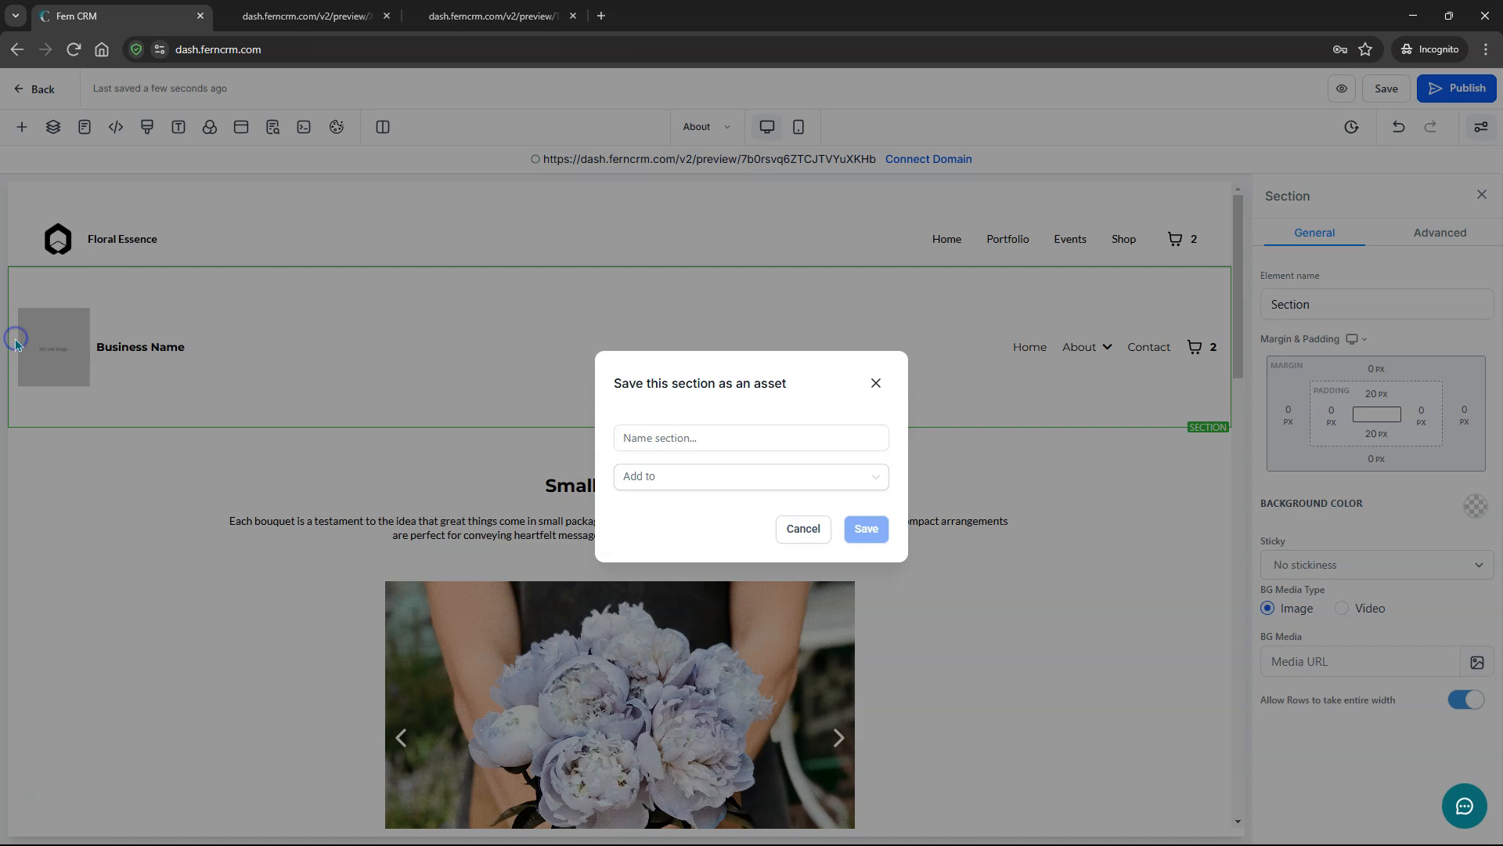
{"action": "left_click", "coordinate": [678, 436]}
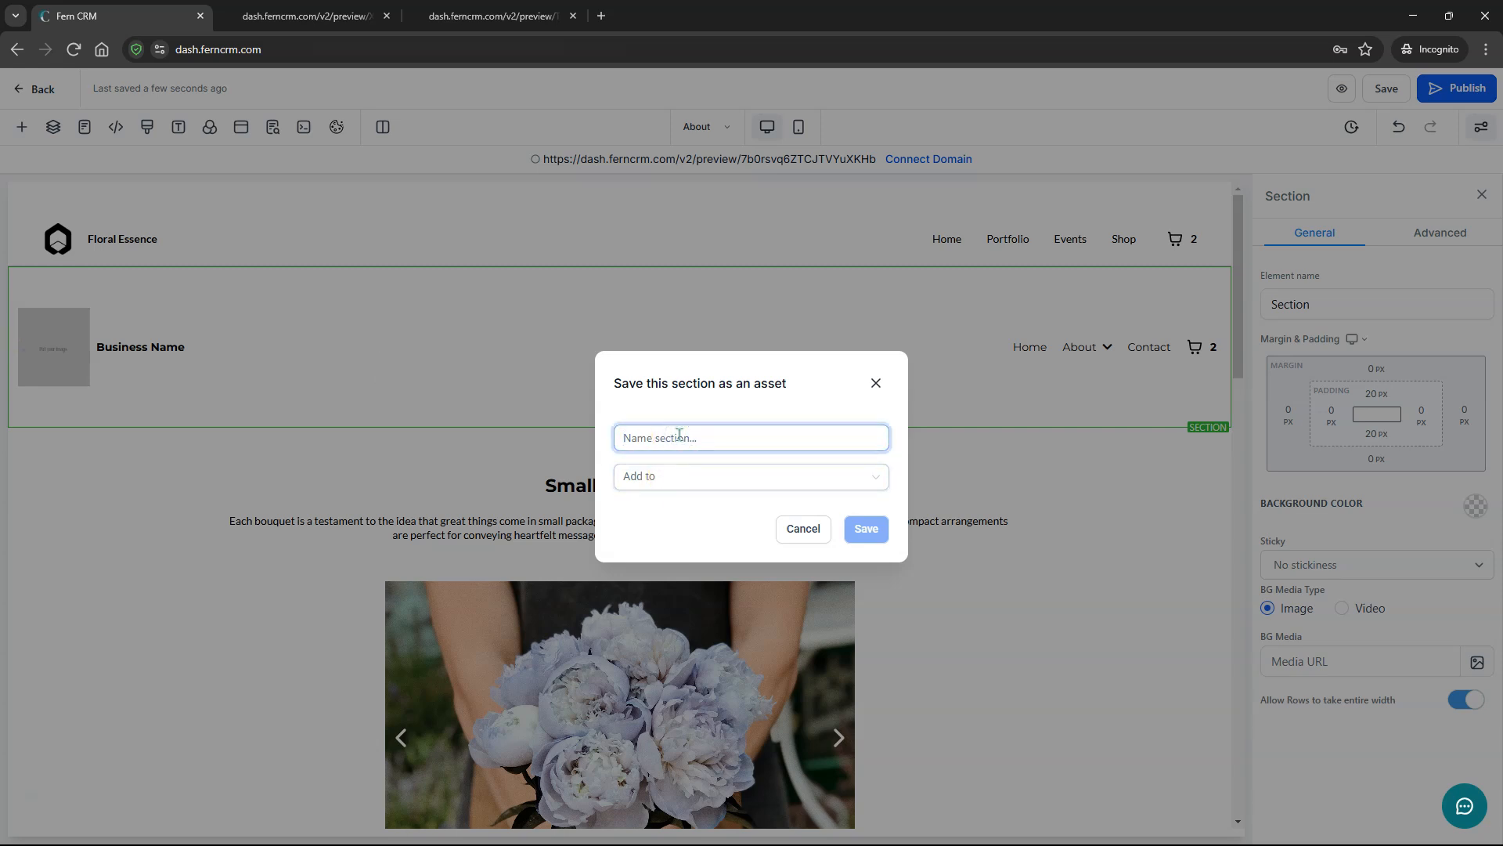
{"action": "type", "text": "Global Top Menu"}
{"action": "left_click", "coordinate": [688, 476]}
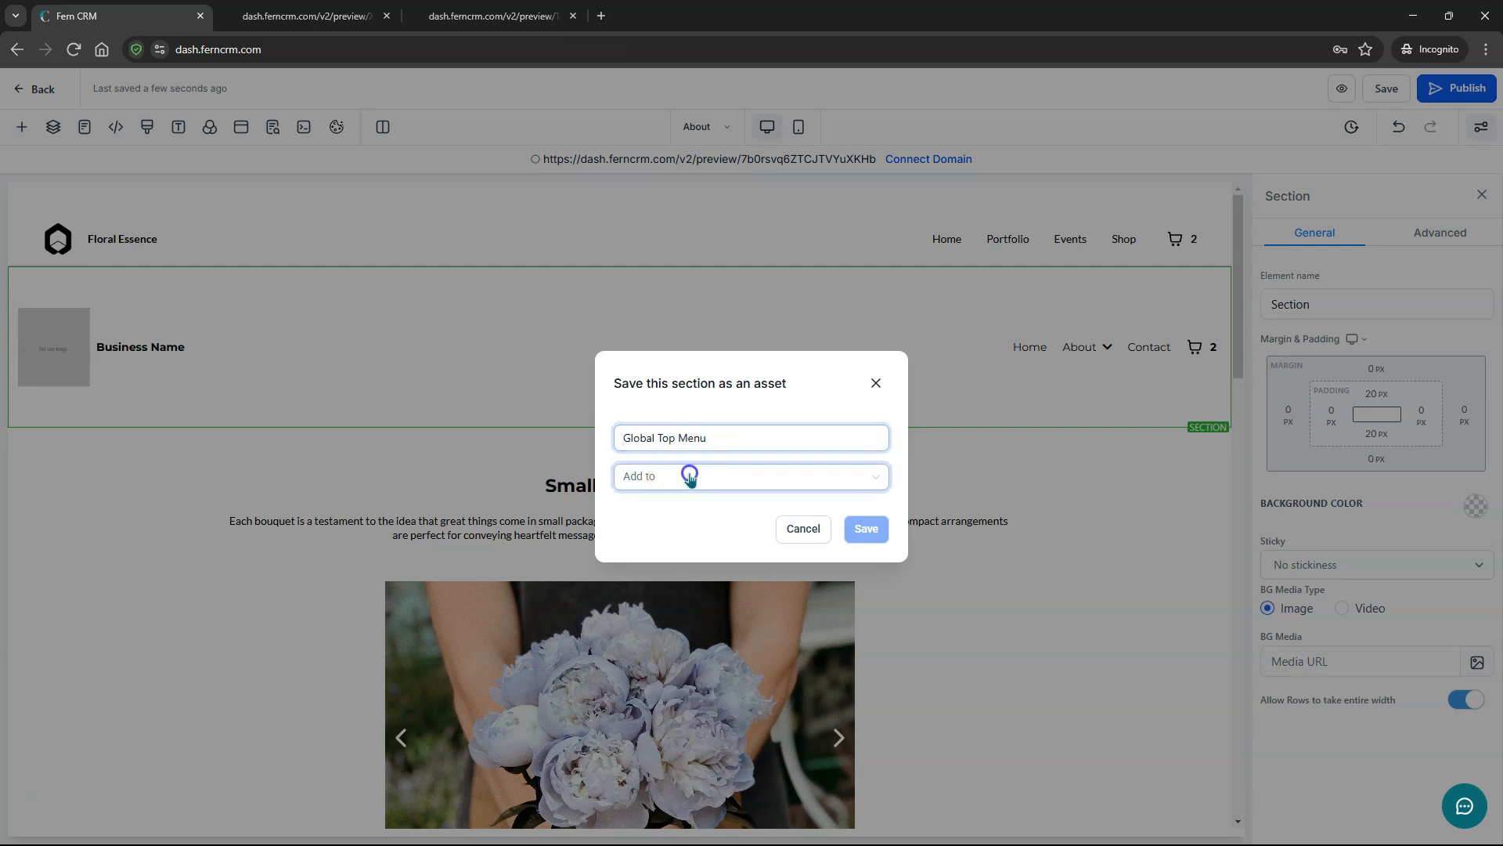
{"action": "left_click", "coordinate": [686, 537]}
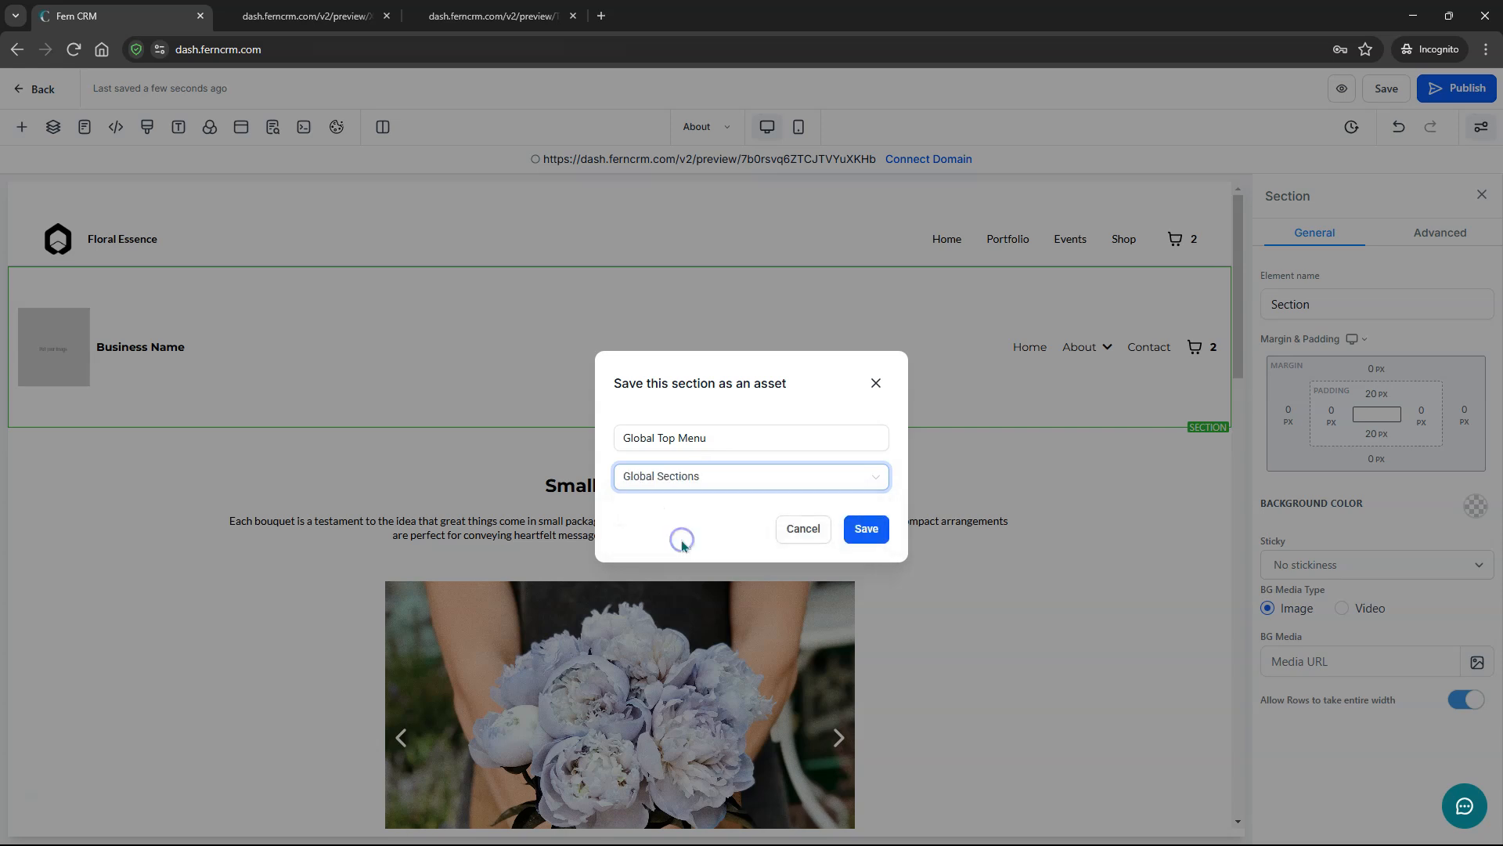
{"action": "left_click", "coordinate": [866, 529]}
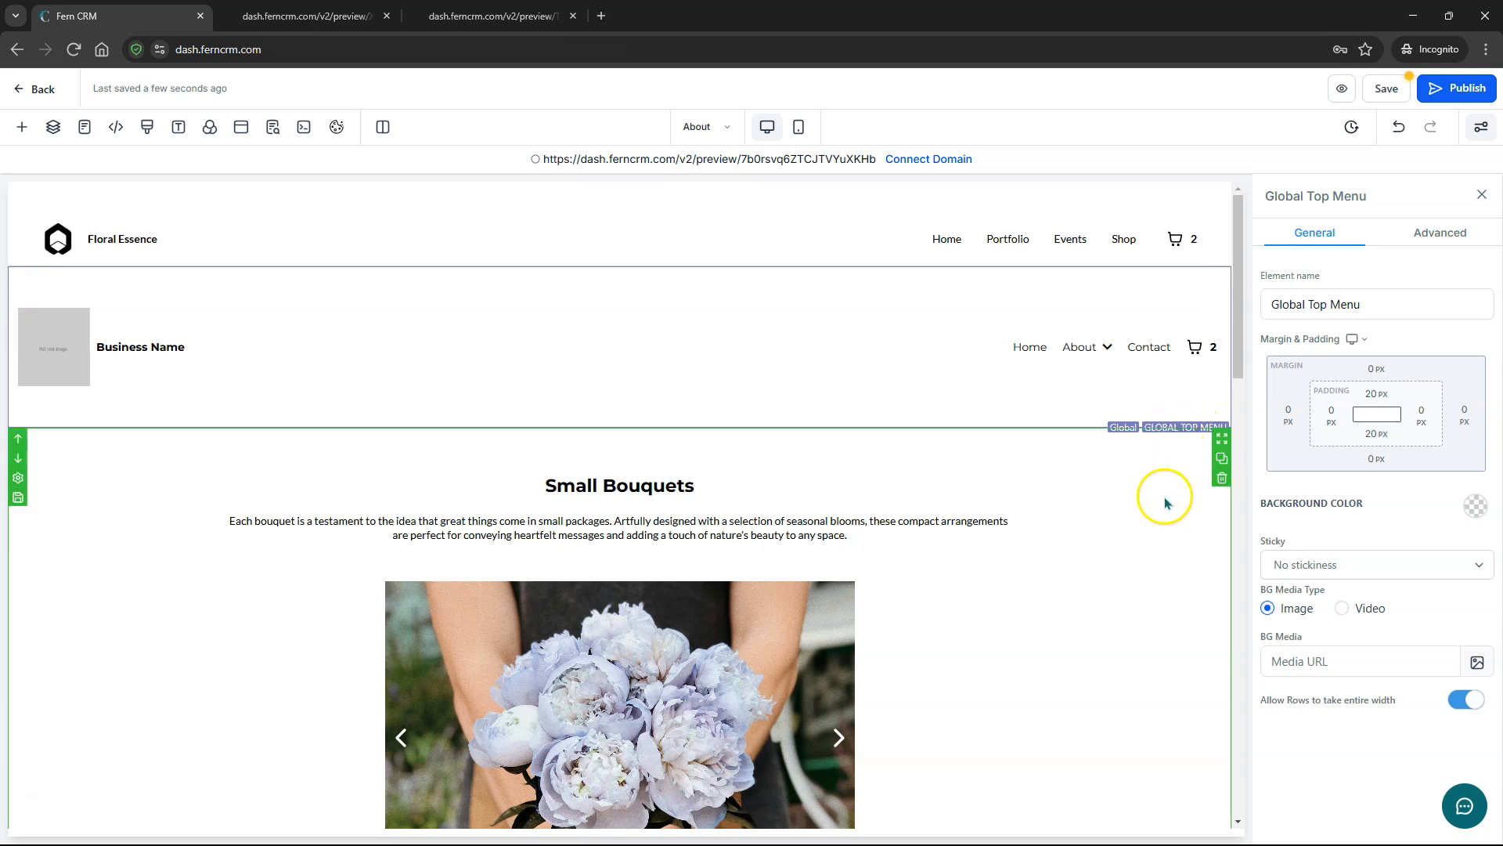
- Save the About page, preview the Shop page, then return to the editor
{"action": "left_click", "coordinate": [1392, 85]}
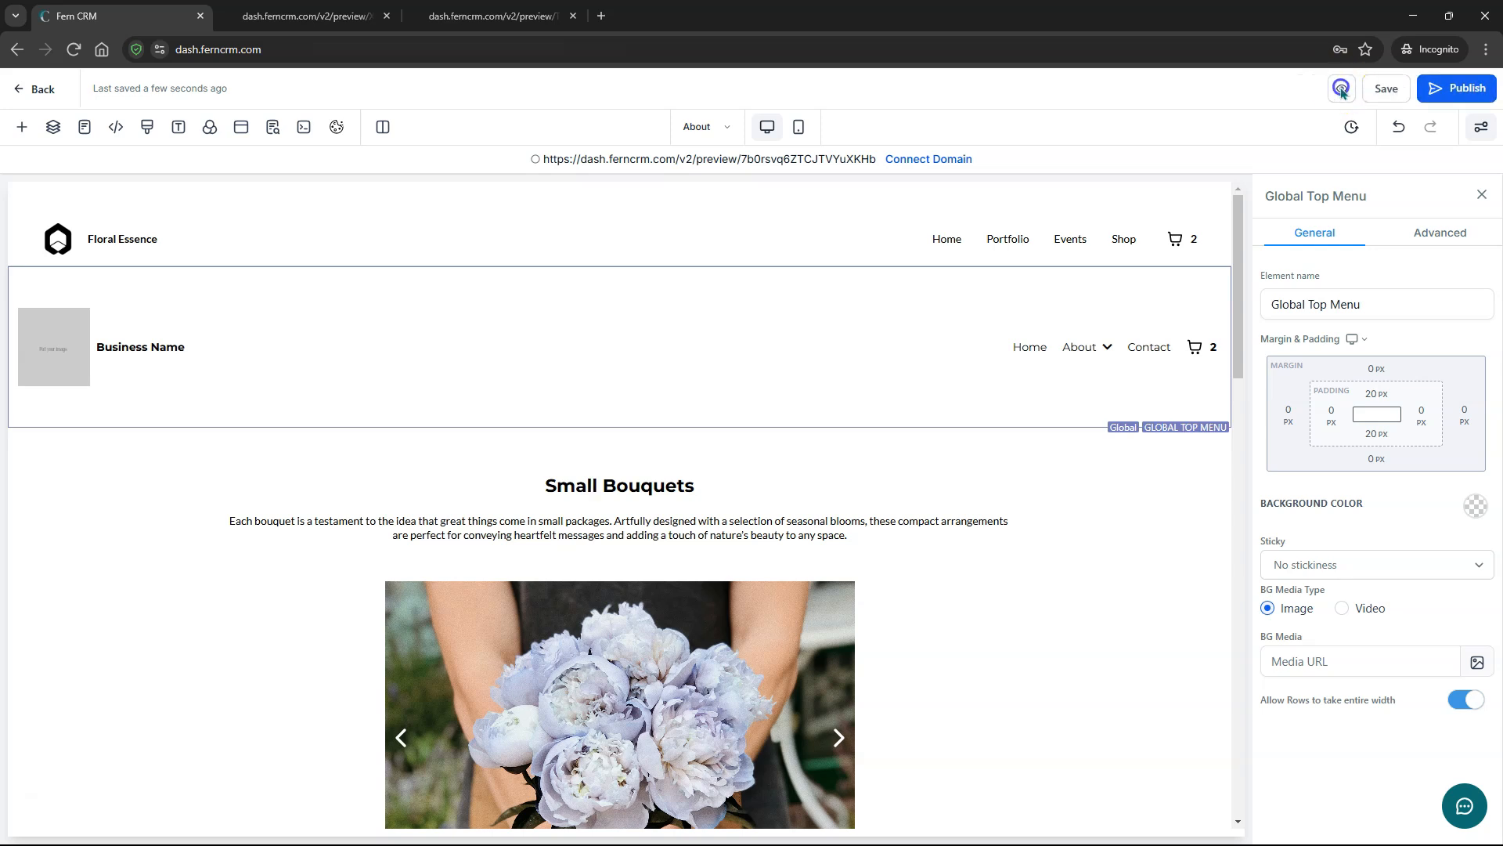
{"action": "left_click", "coordinate": [1335, 88]}
{"action": "left_click", "coordinate": [1397, 129]}
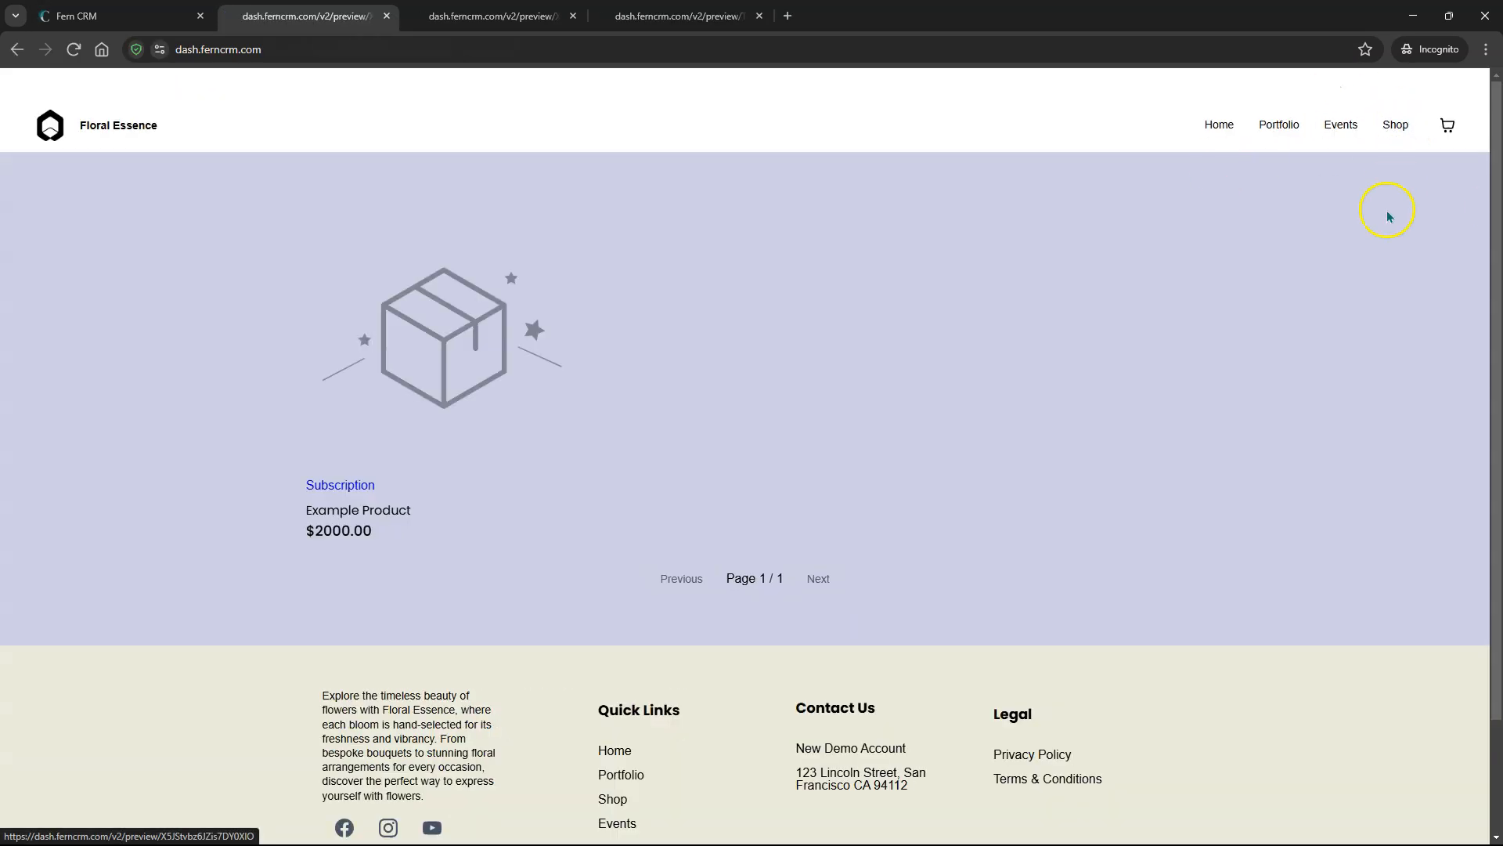
{"action": "left_click", "coordinate": [117, 16]}
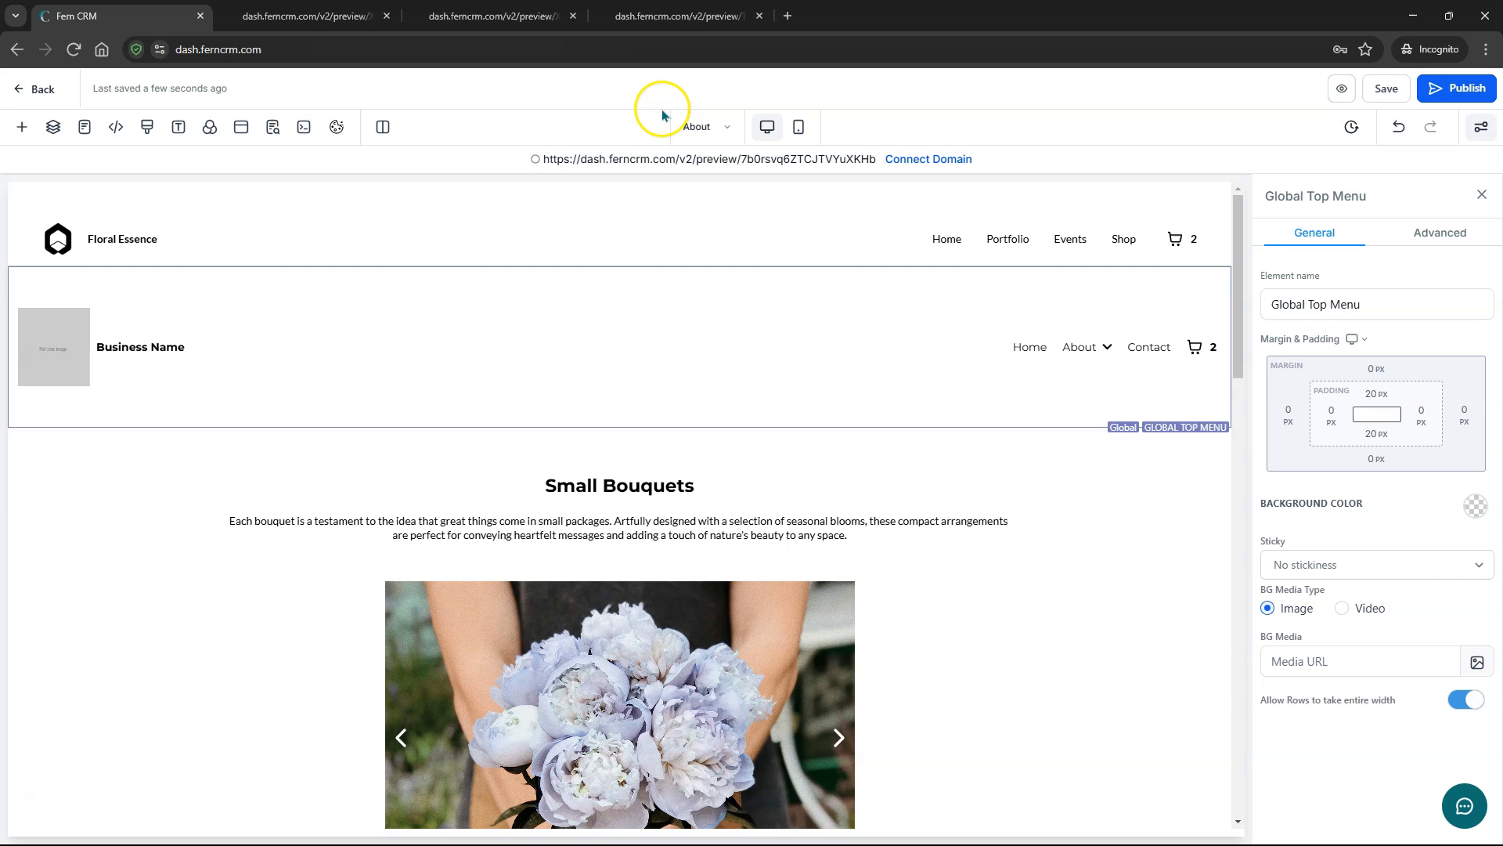
- Open the Events page, insert the Global Top Menu global section, and save
{"action": "left_click", "coordinate": [696, 126]}
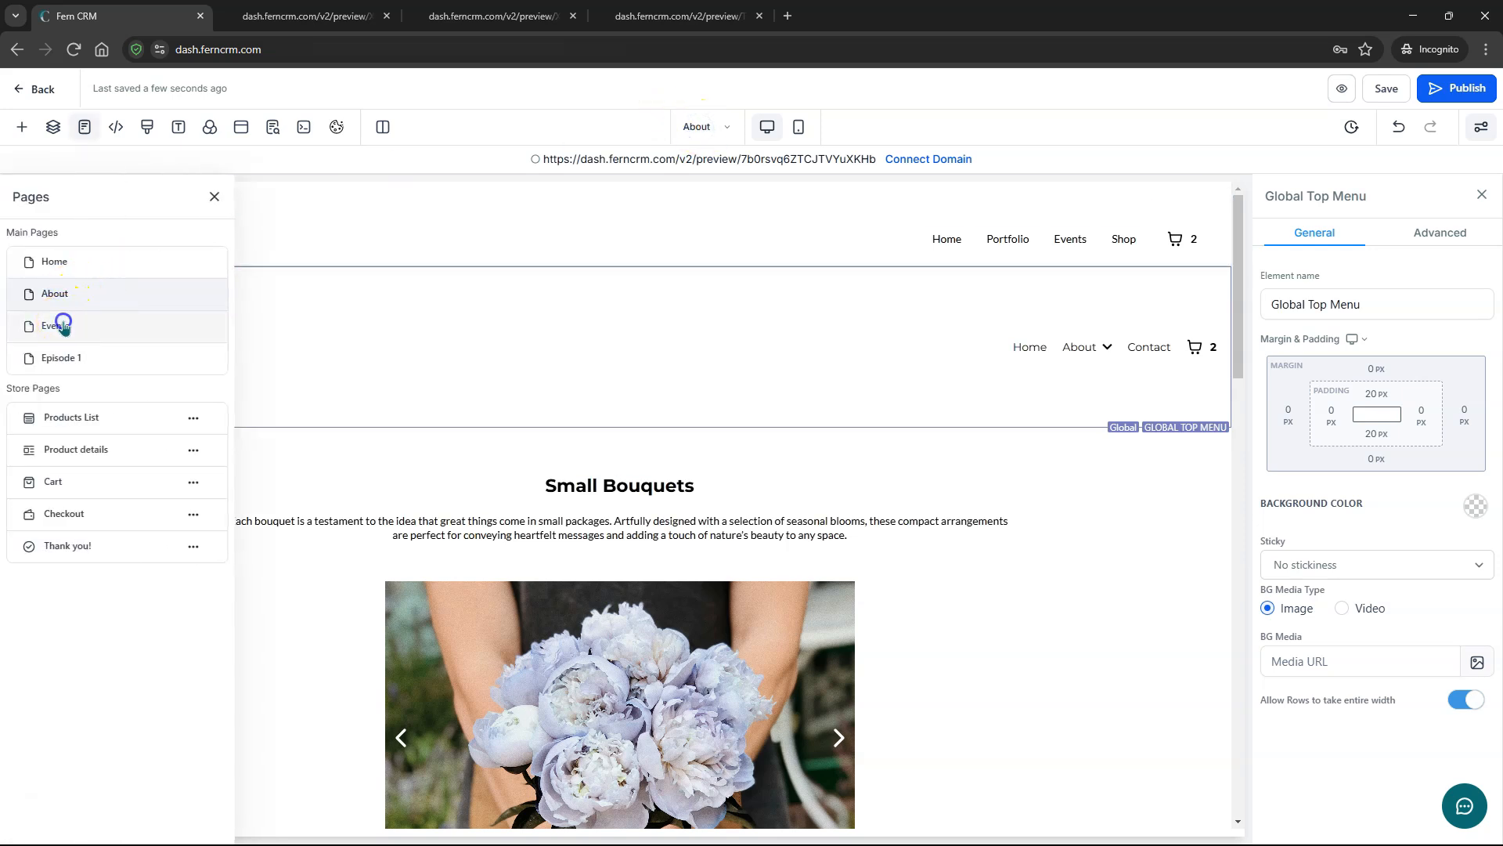
{"action": "left_click", "coordinate": [63, 324]}
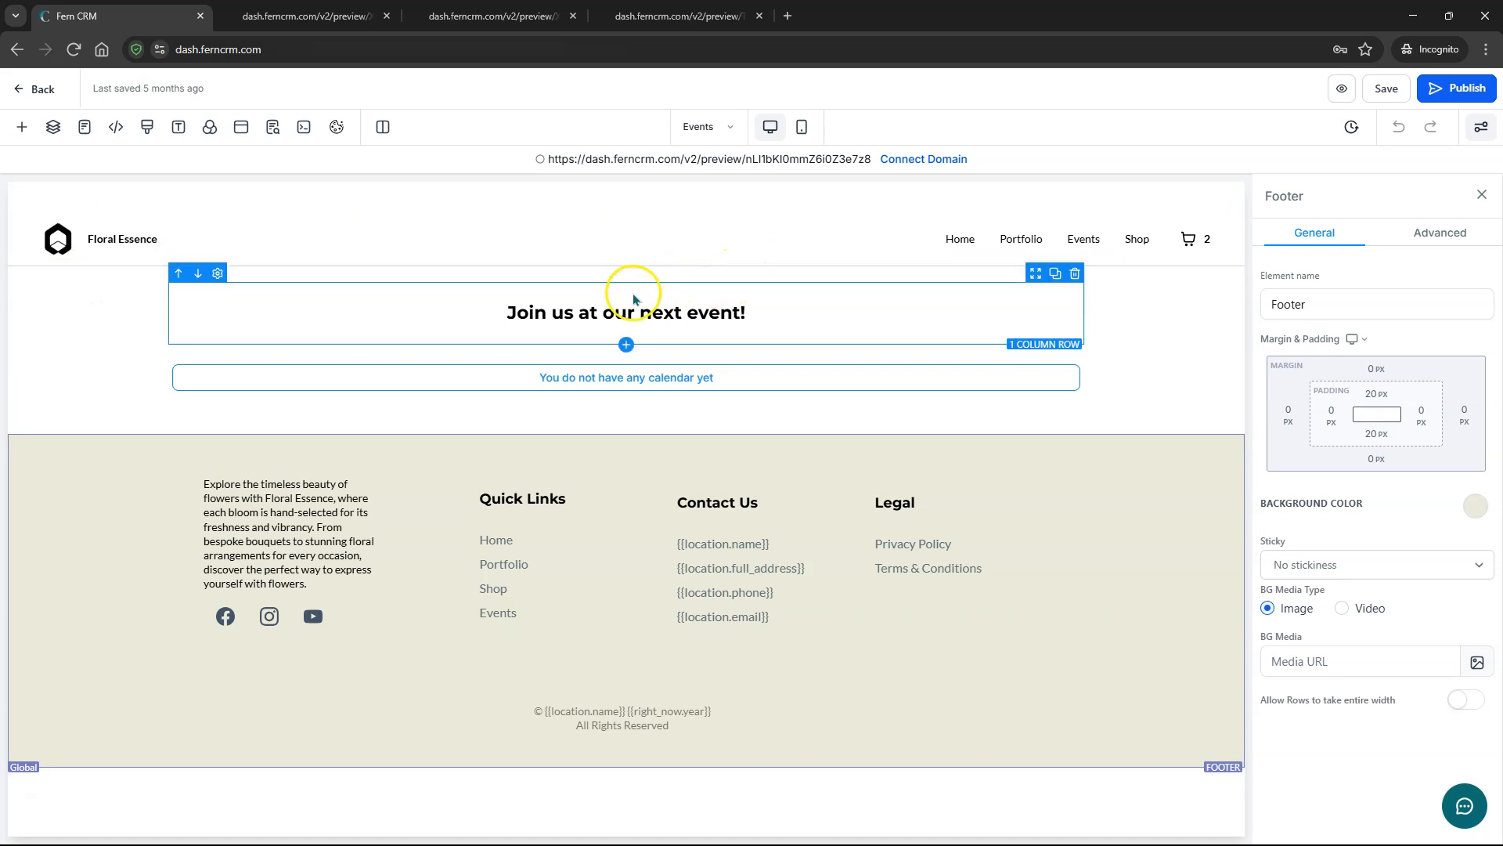
{"action": "left_click", "coordinate": [626, 435]}
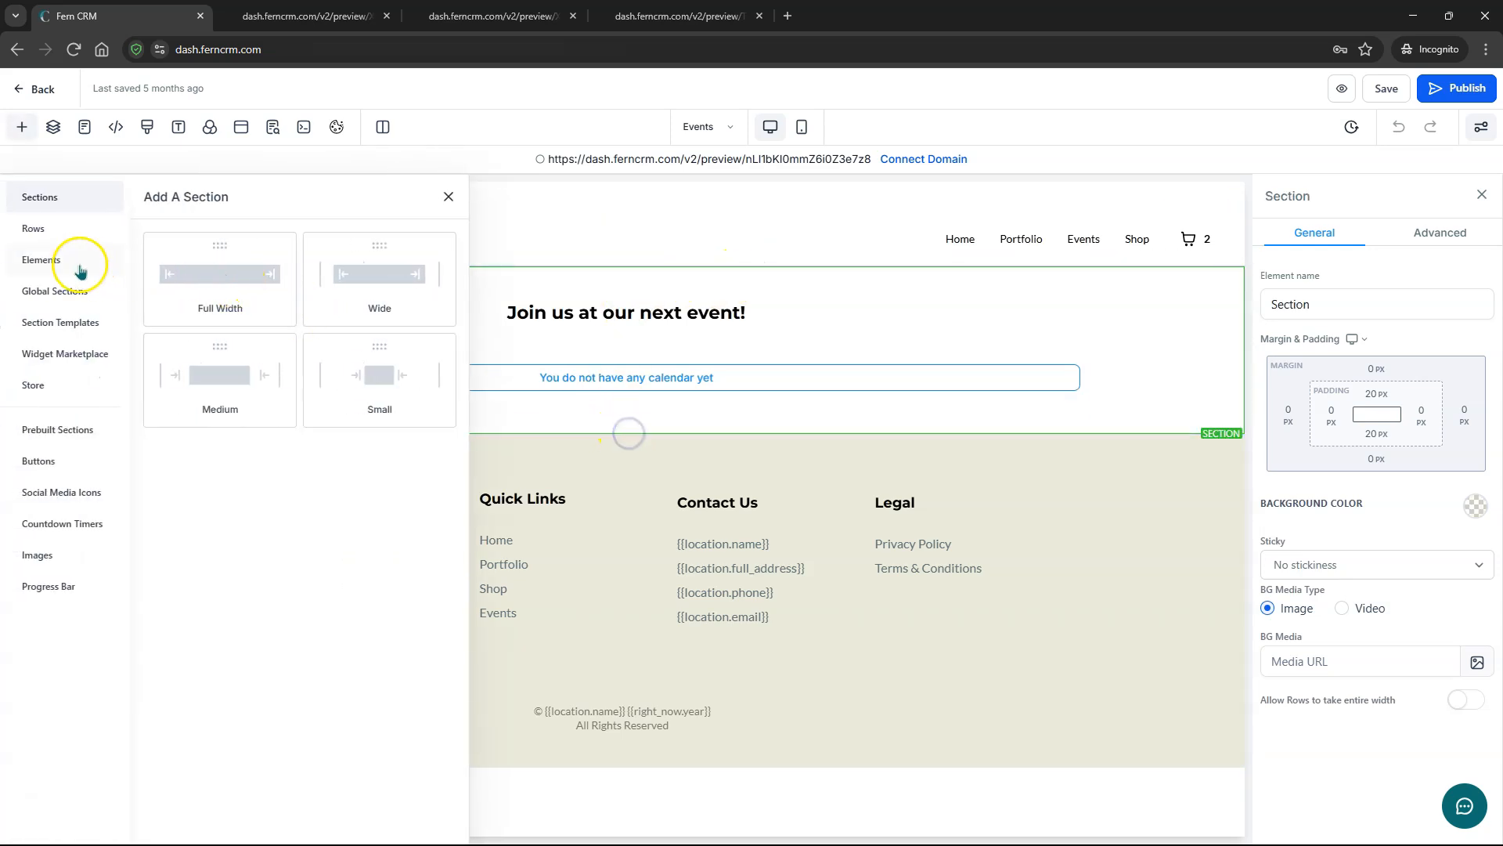
{"action": "left_click", "coordinate": [48, 292]}
{"action": "left_click", "coordinate": [312, 298]}
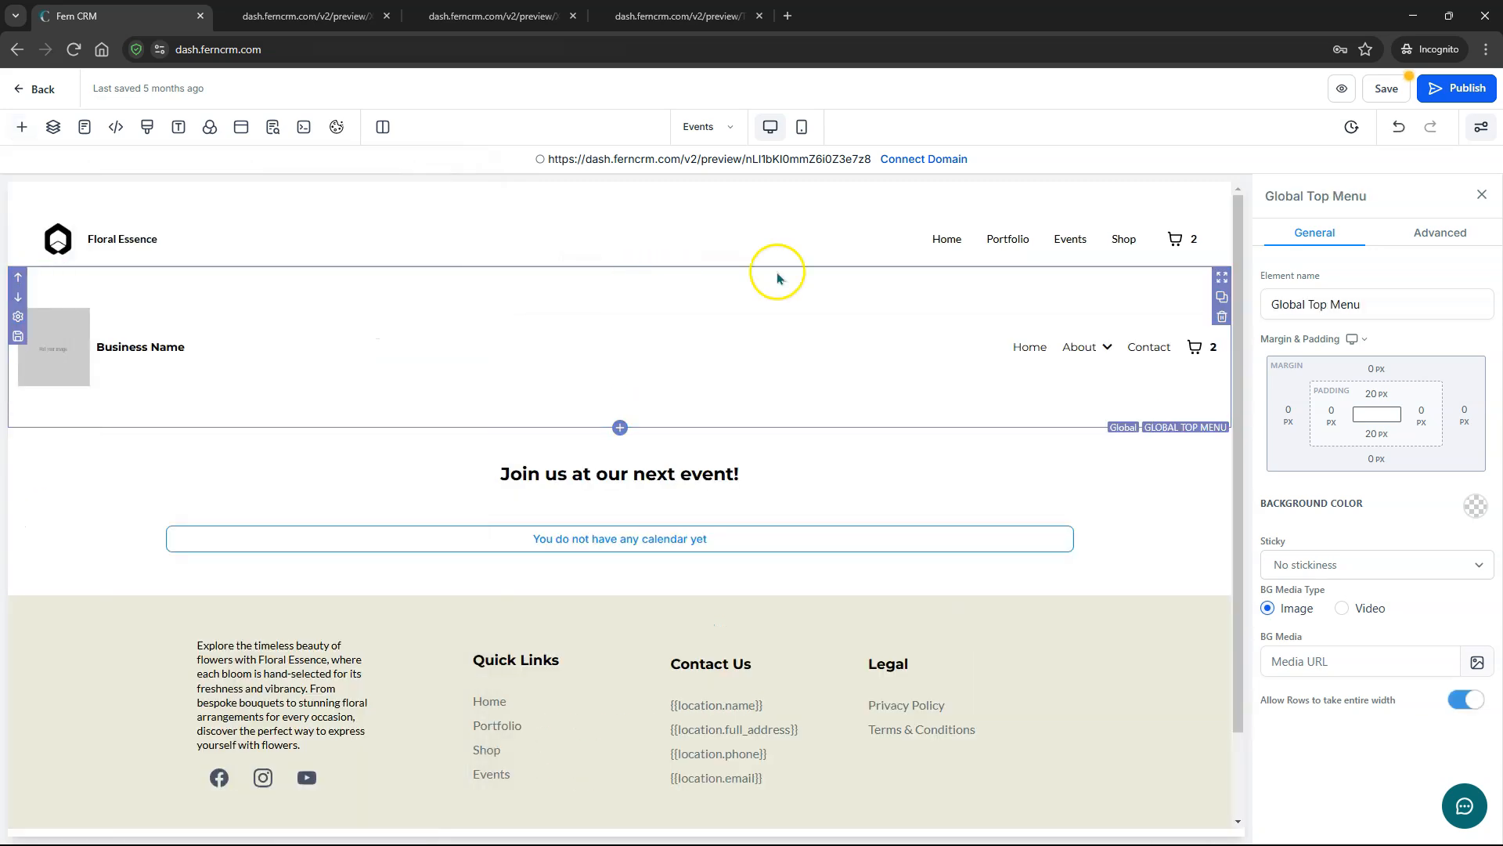
{"action": "left_click", "coordinate": [1394, 92]}
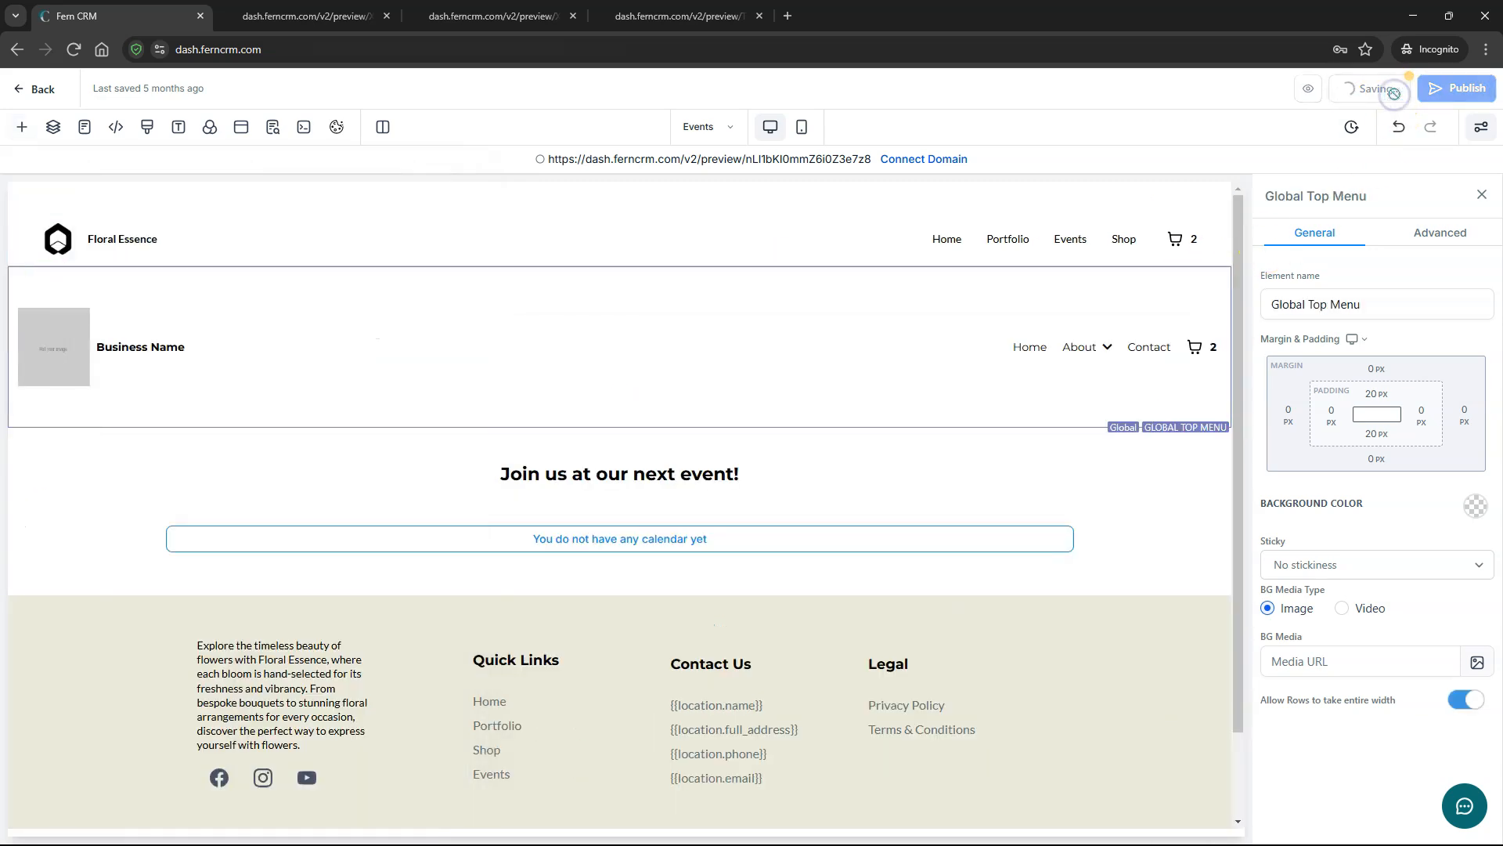
- Open the Home page, place Global Top Menu below its header, and save
{"action": "left_click", "coordinate": [708, 127]}
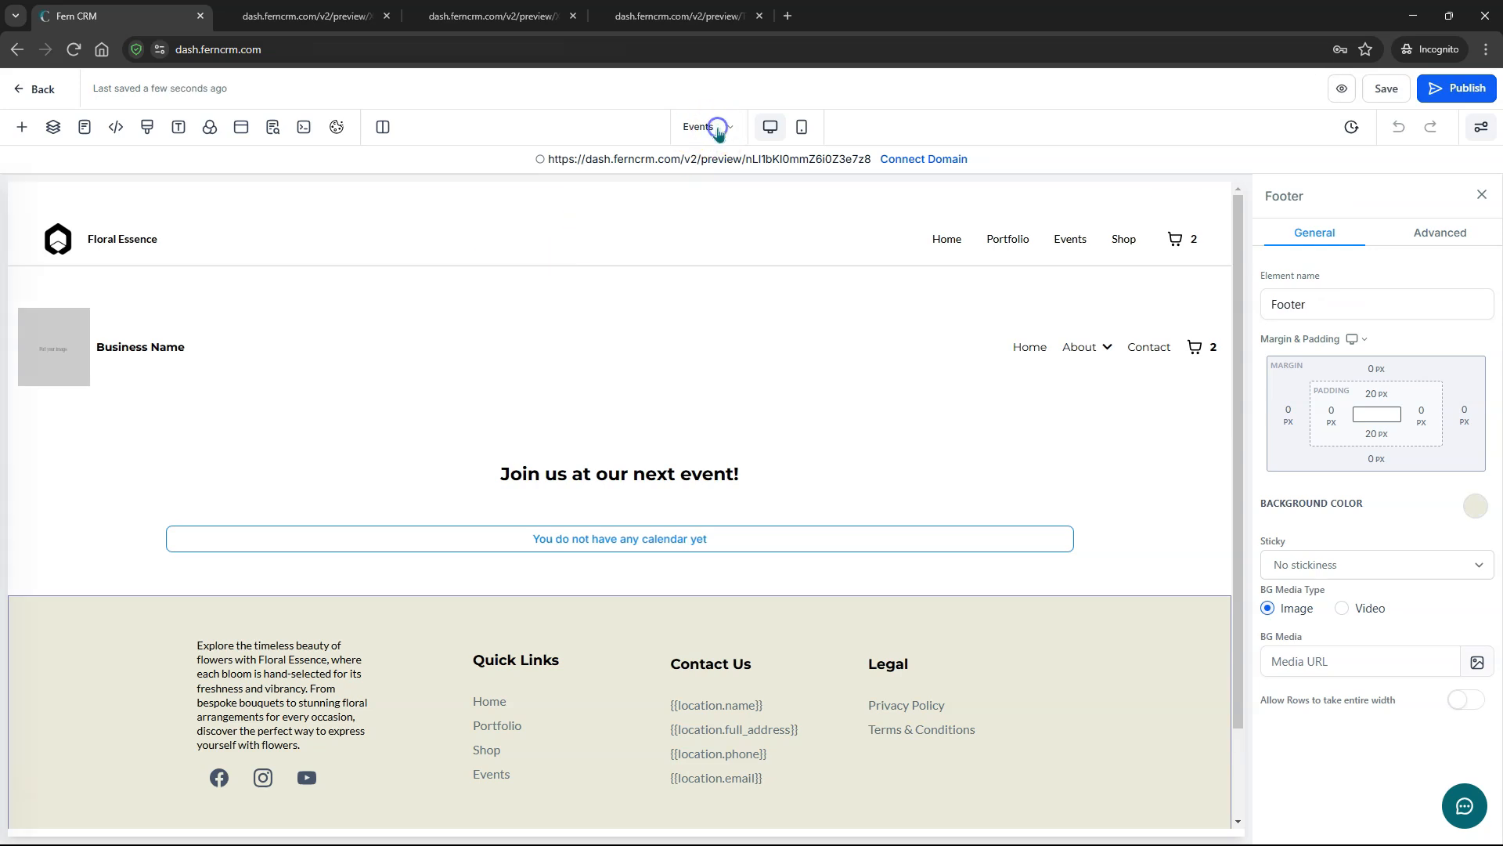
{"action": "left_click", "coordinate": [102, 262]}
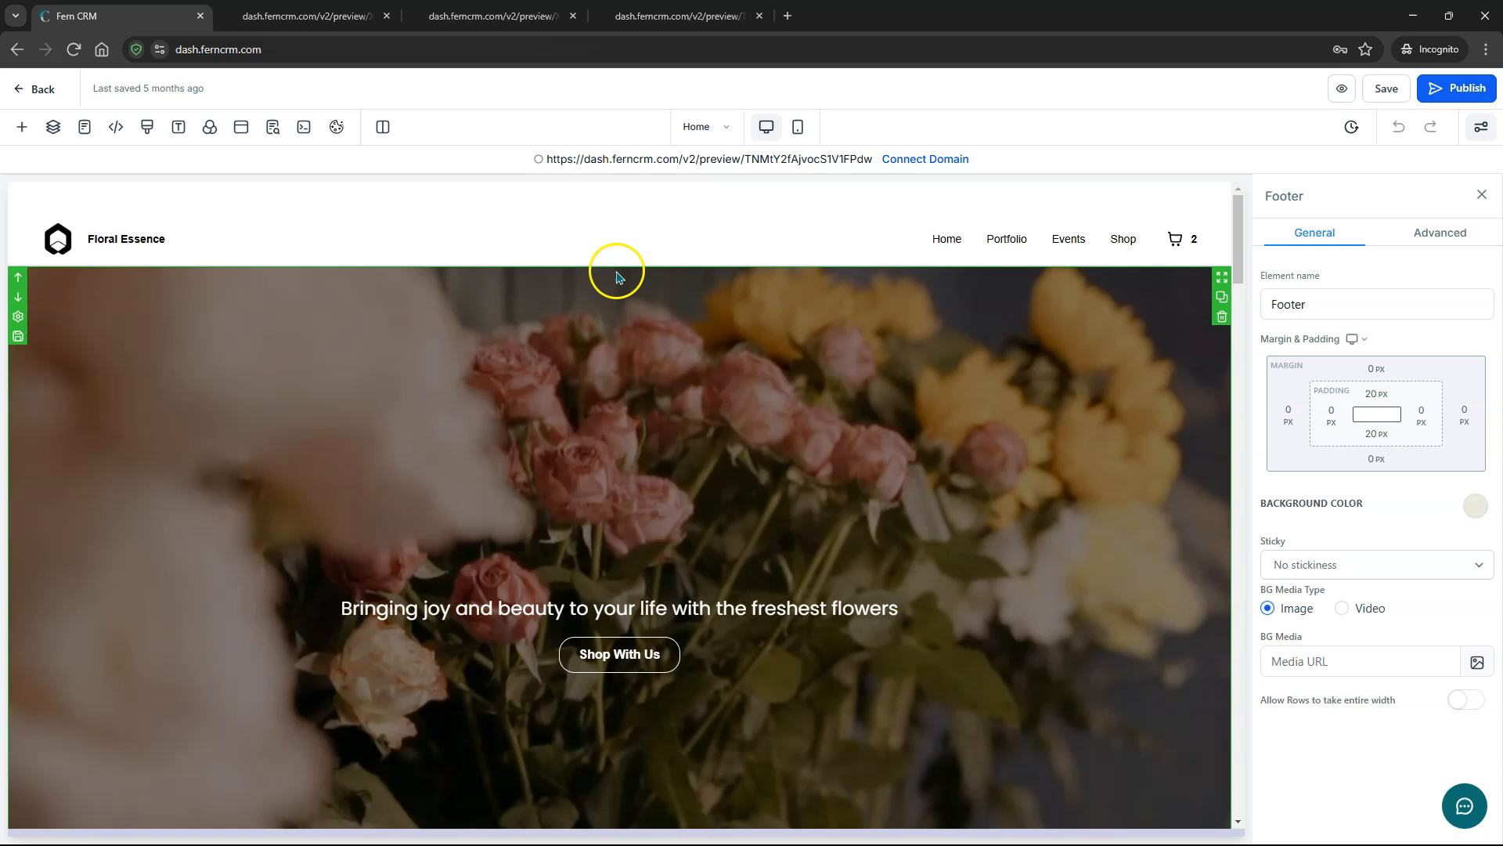
{"action": "left_click", "coordinate": [22, 127]}
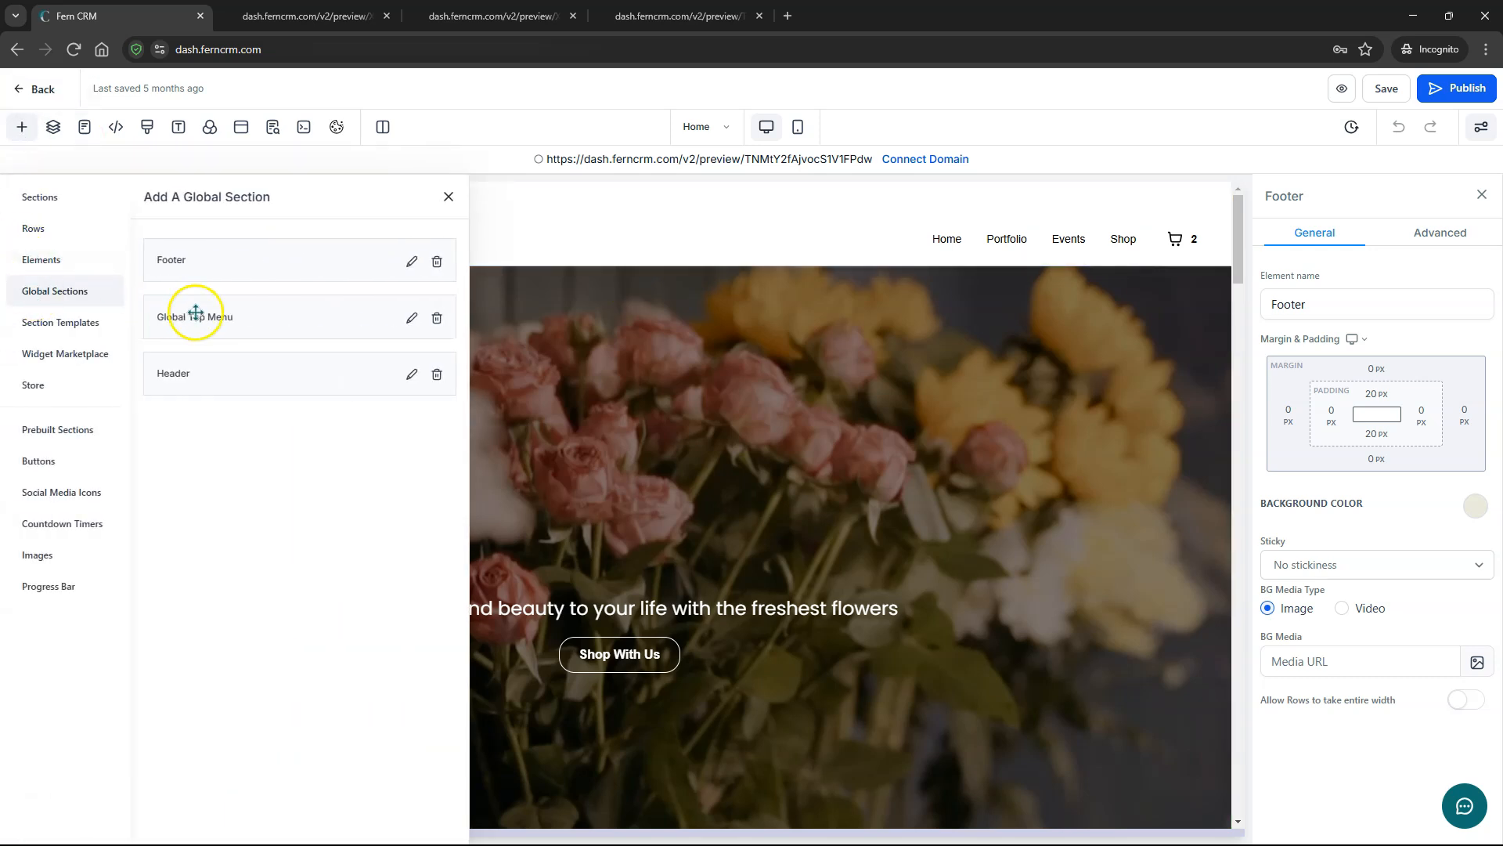
{"action": "left_click_drag", "start_coordinate": [216, 327], "coordinate": [689, 291]}
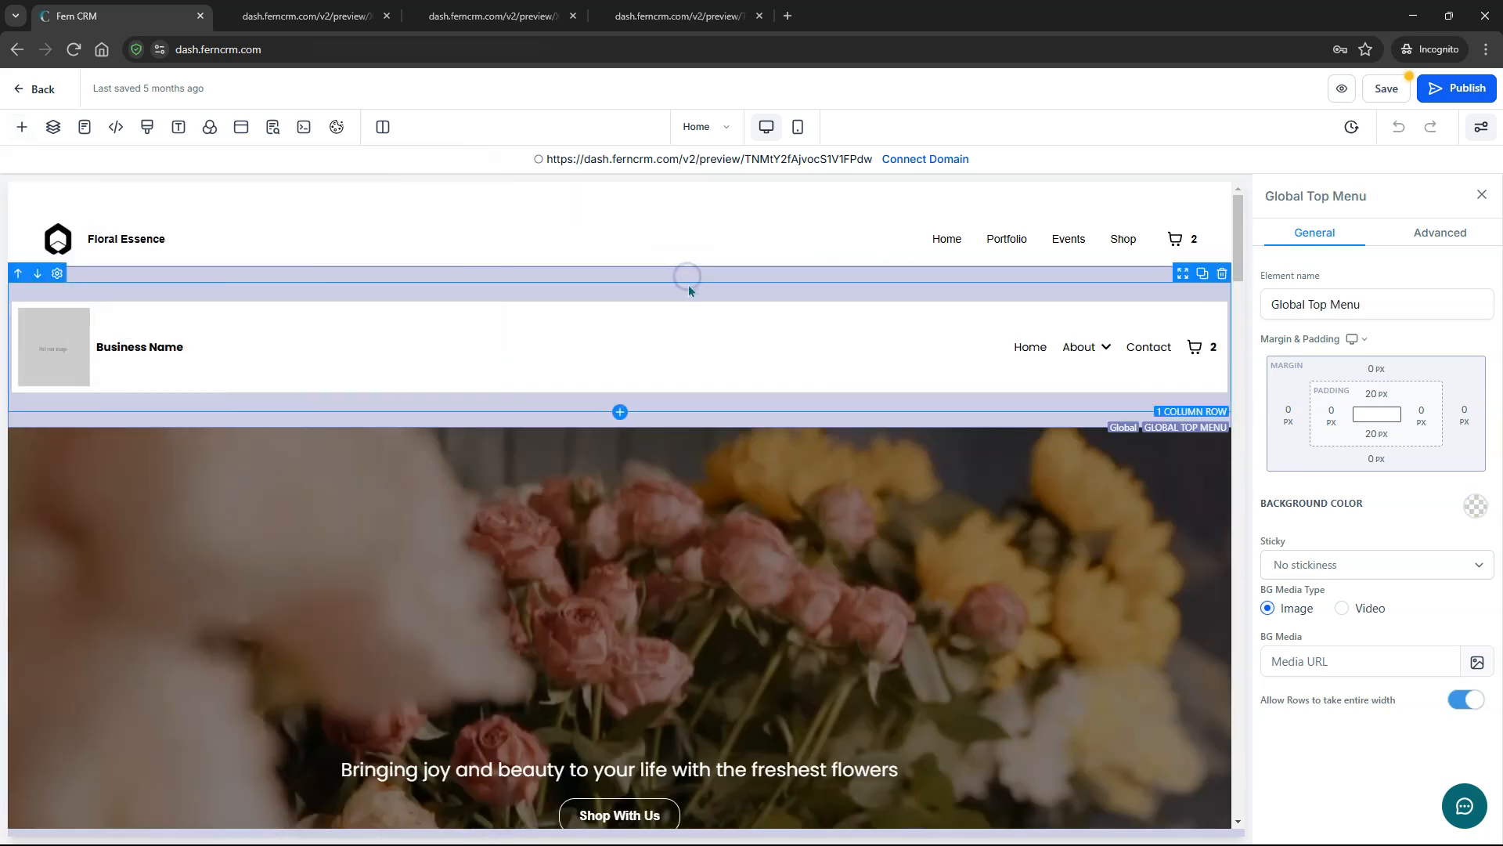
{"action": "left_click", "coordinate": [1386, 88]}
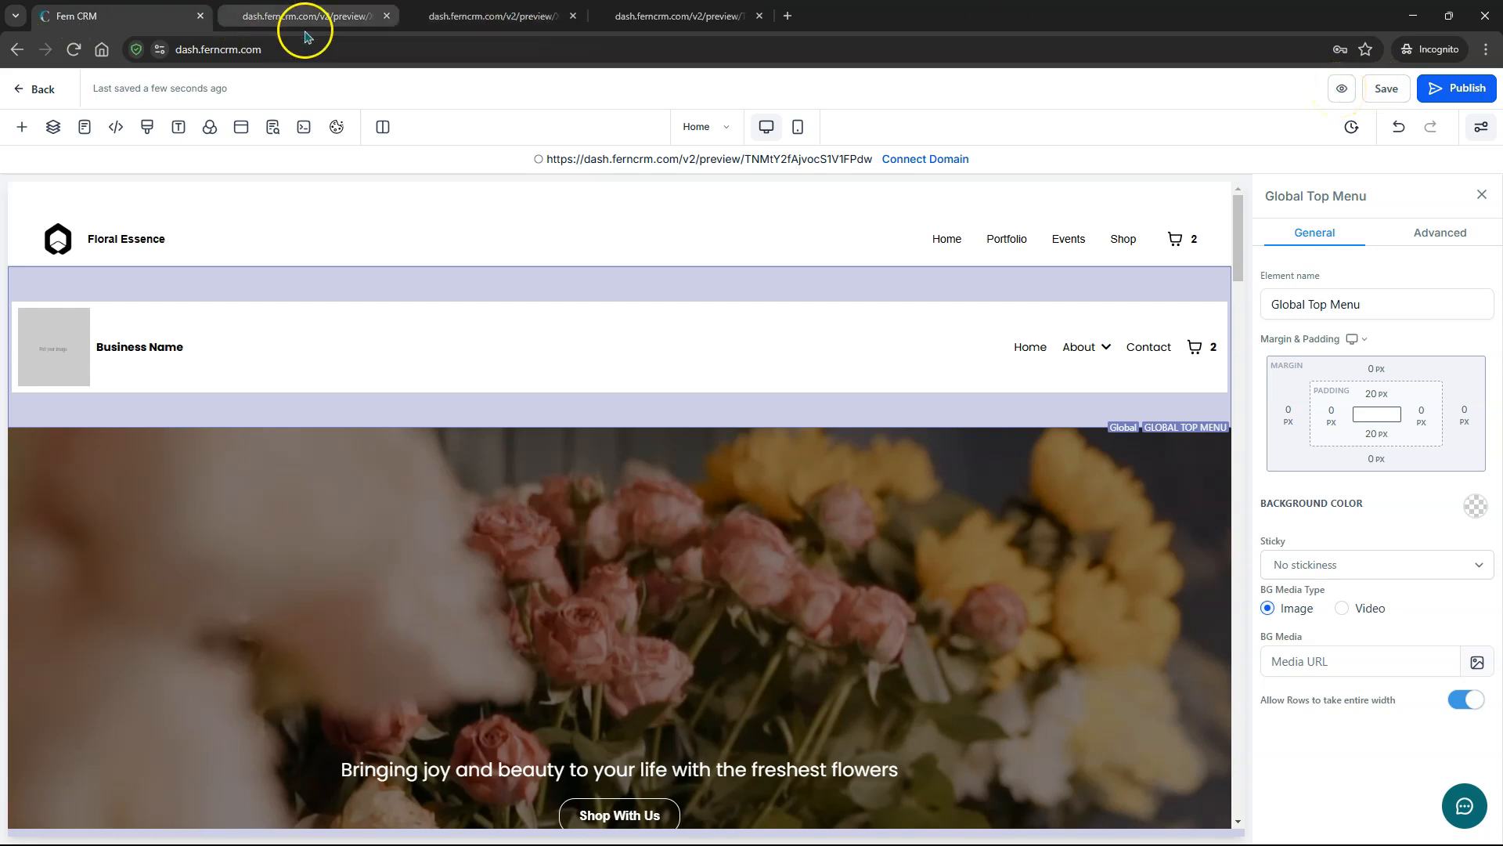
- Preview the Events, Portfolio and Home pages with the shared menu, then return to the editor
{"action": "left_click", "coordinate": [1343, 90]}
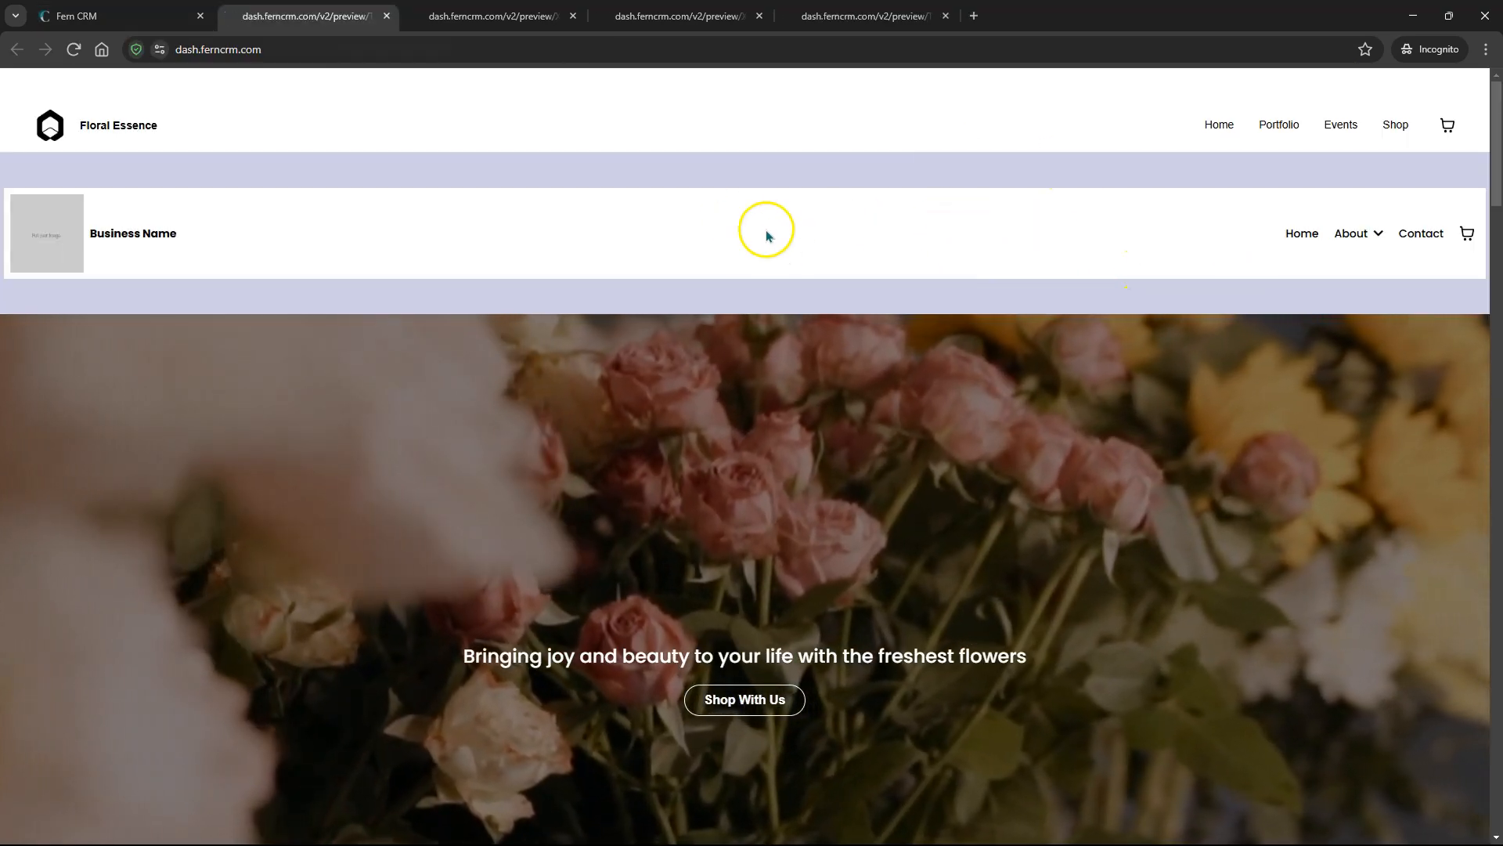
{"action": "left_click", "coordinate": [1342, 127]}
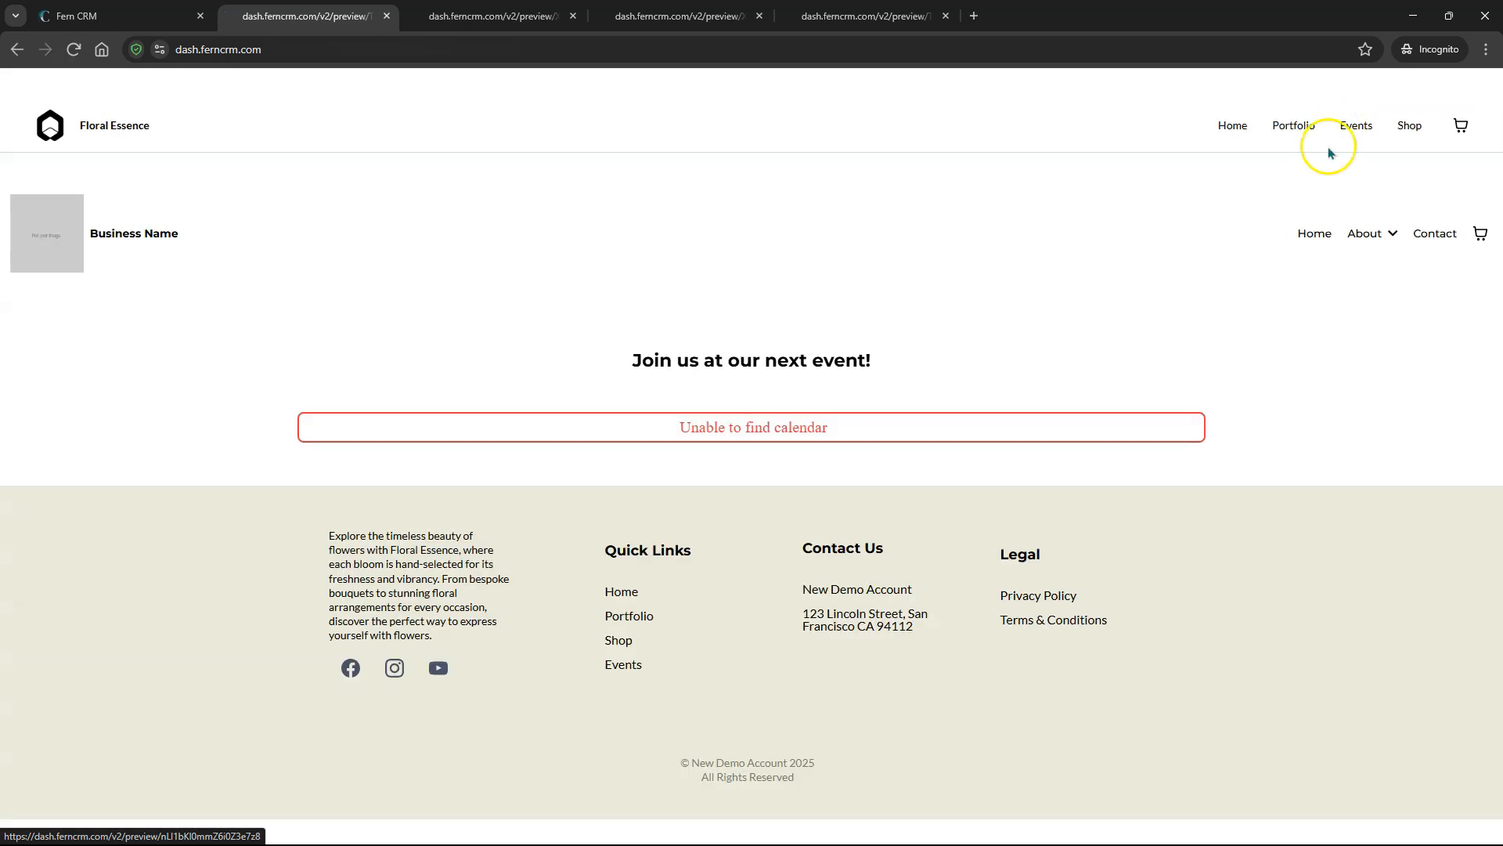
{"action": "left_click", "coordinate": [1293, 129]}
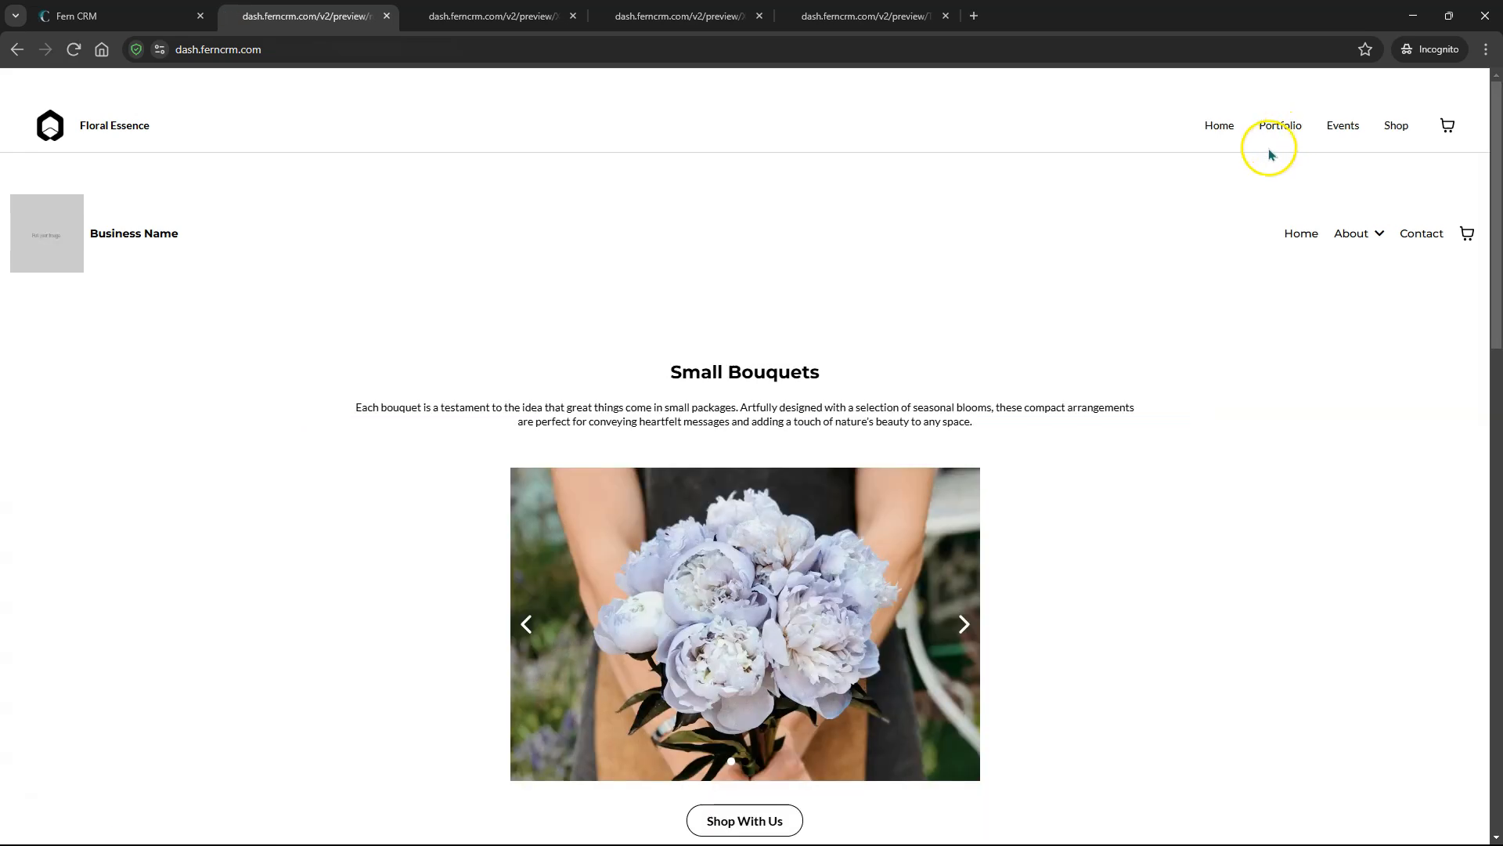
{"action": "left_click", "coordinate": [1219, 128]}
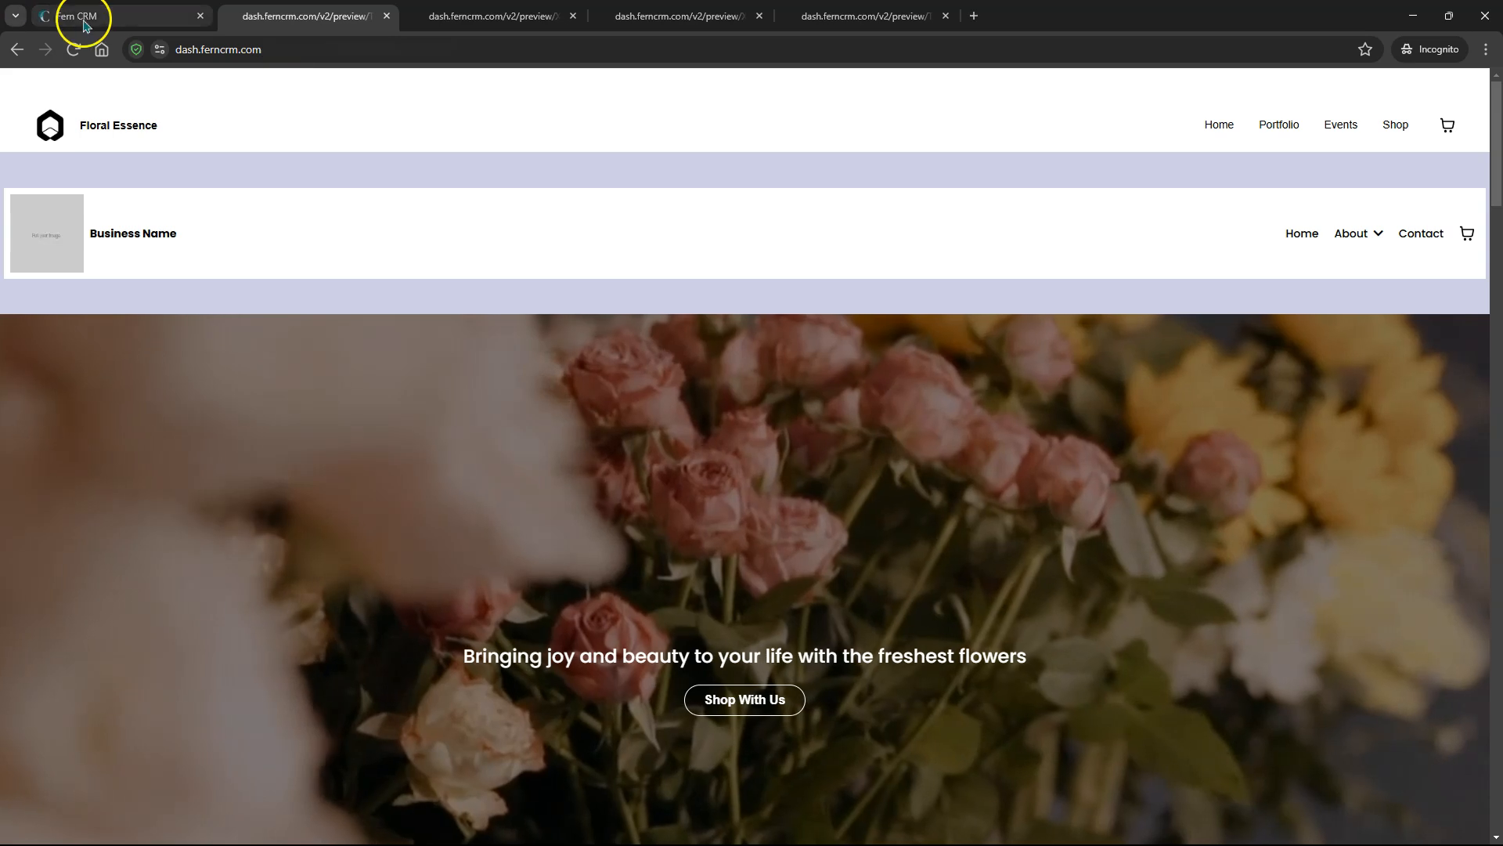
{"action": "left_click", "coordinate": [85, 19]}
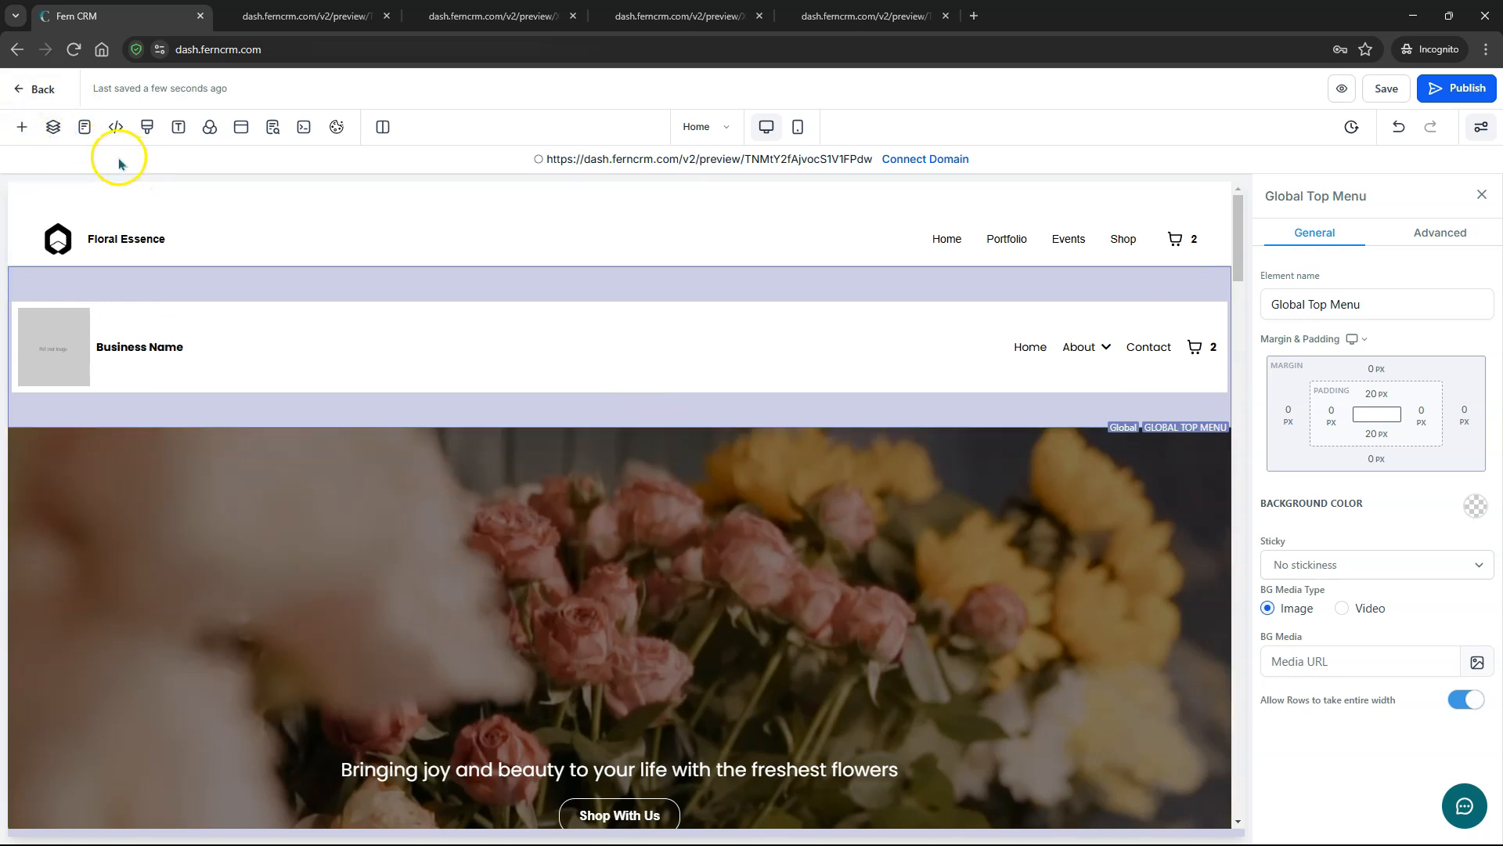
{"action": "left_click", "coordinate": [209, 128]}
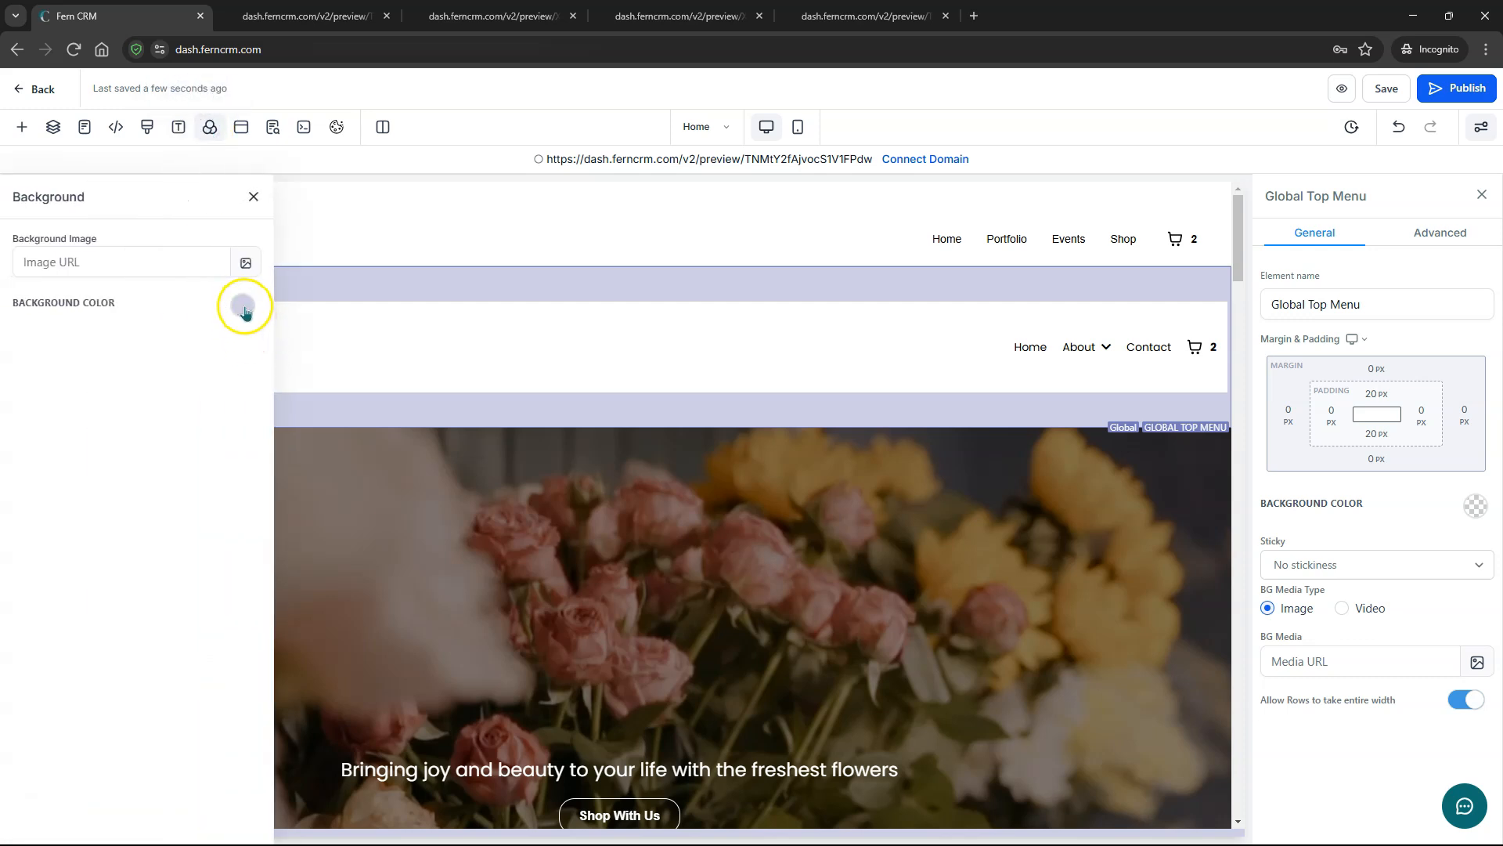
{"action": "left_click", "coordinate": [243, 308]}
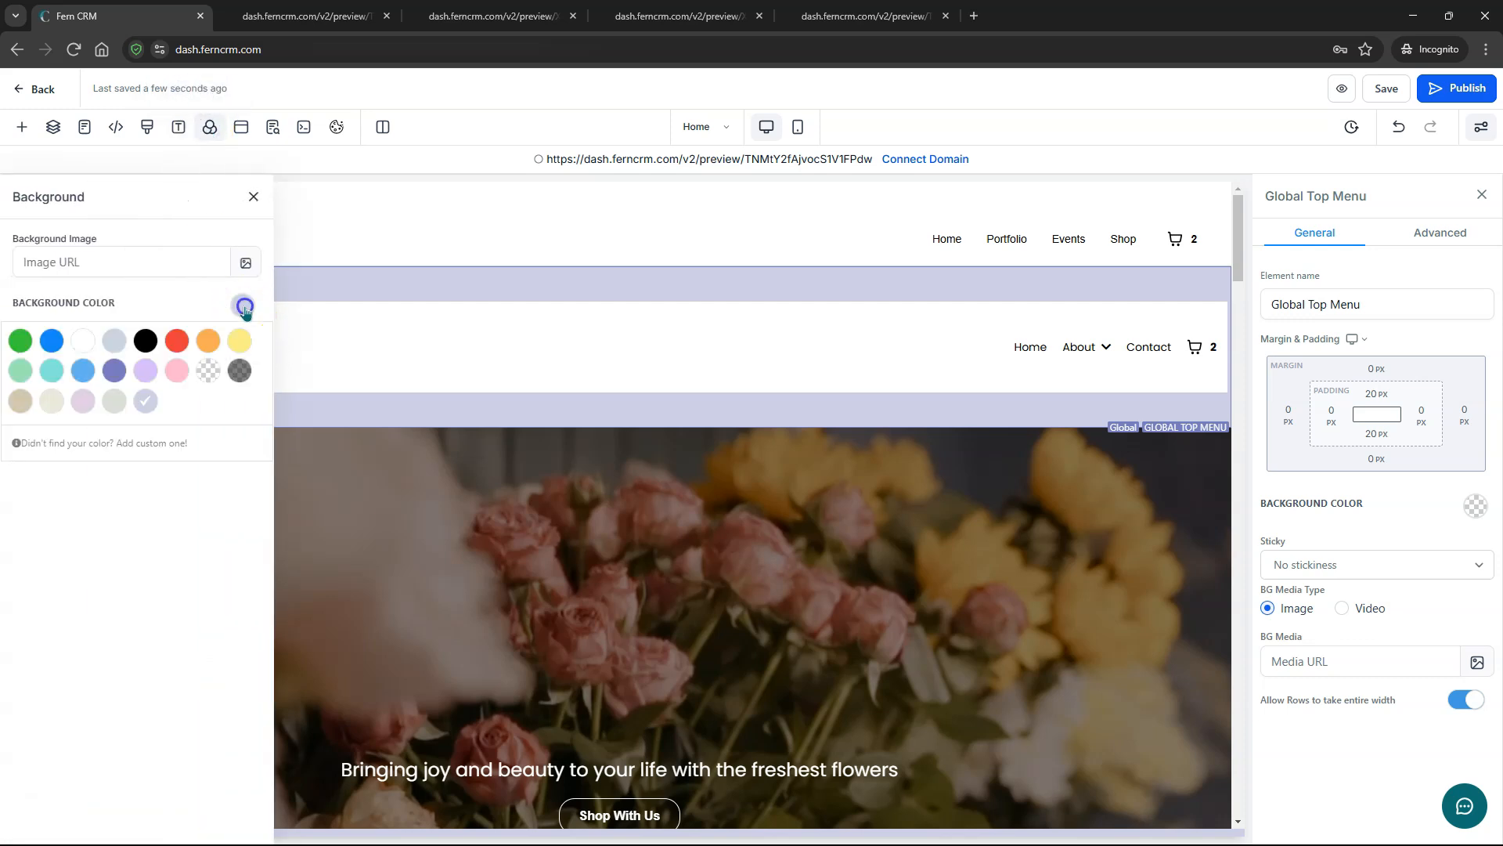
{"action": "left_click", "coordinate": [208, 371]}
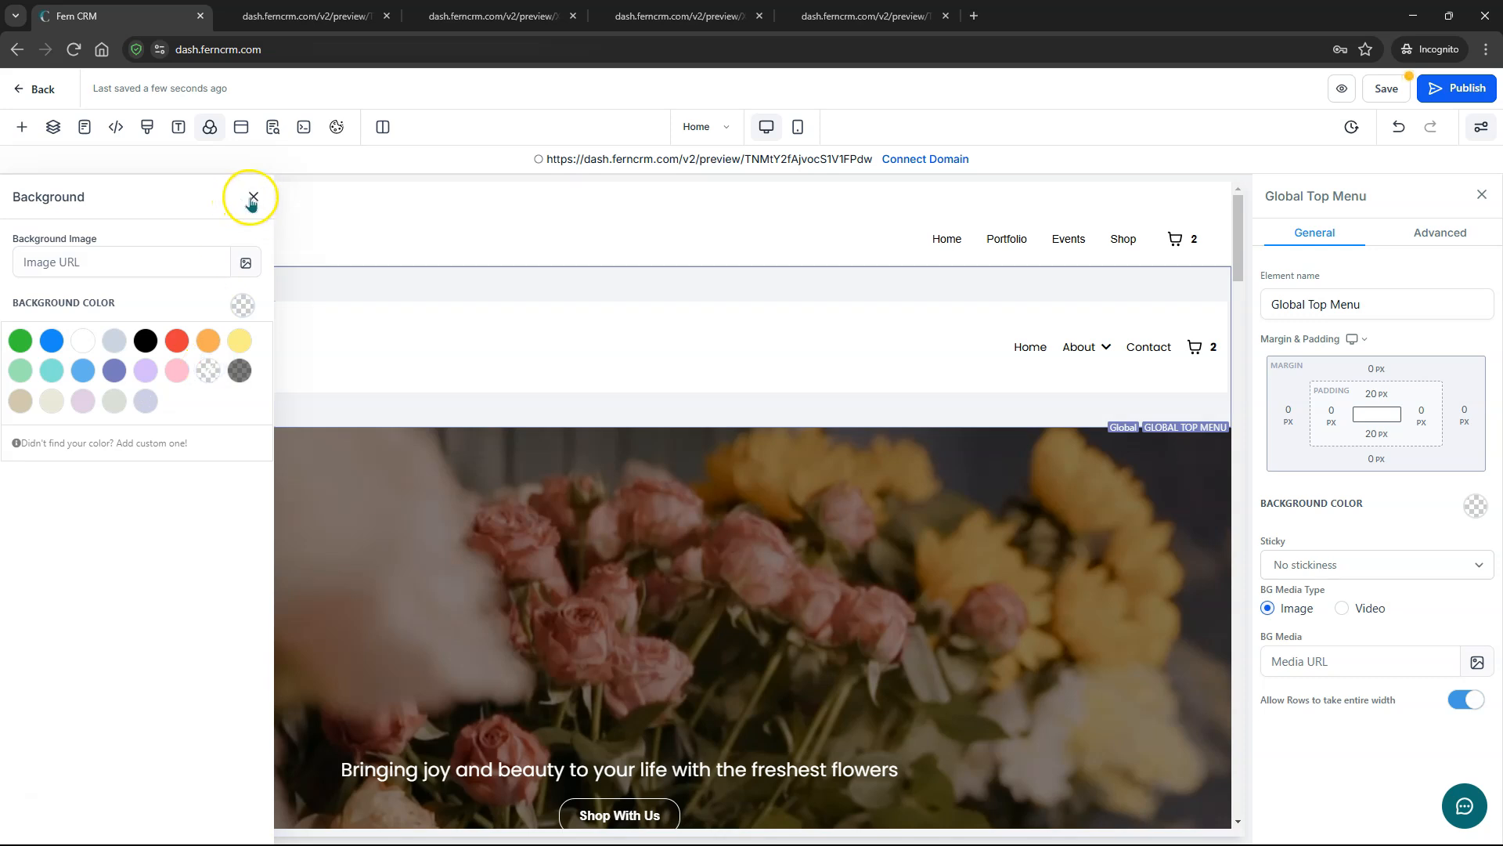
{"action": "left_click", "coordinate": [82, 341]}
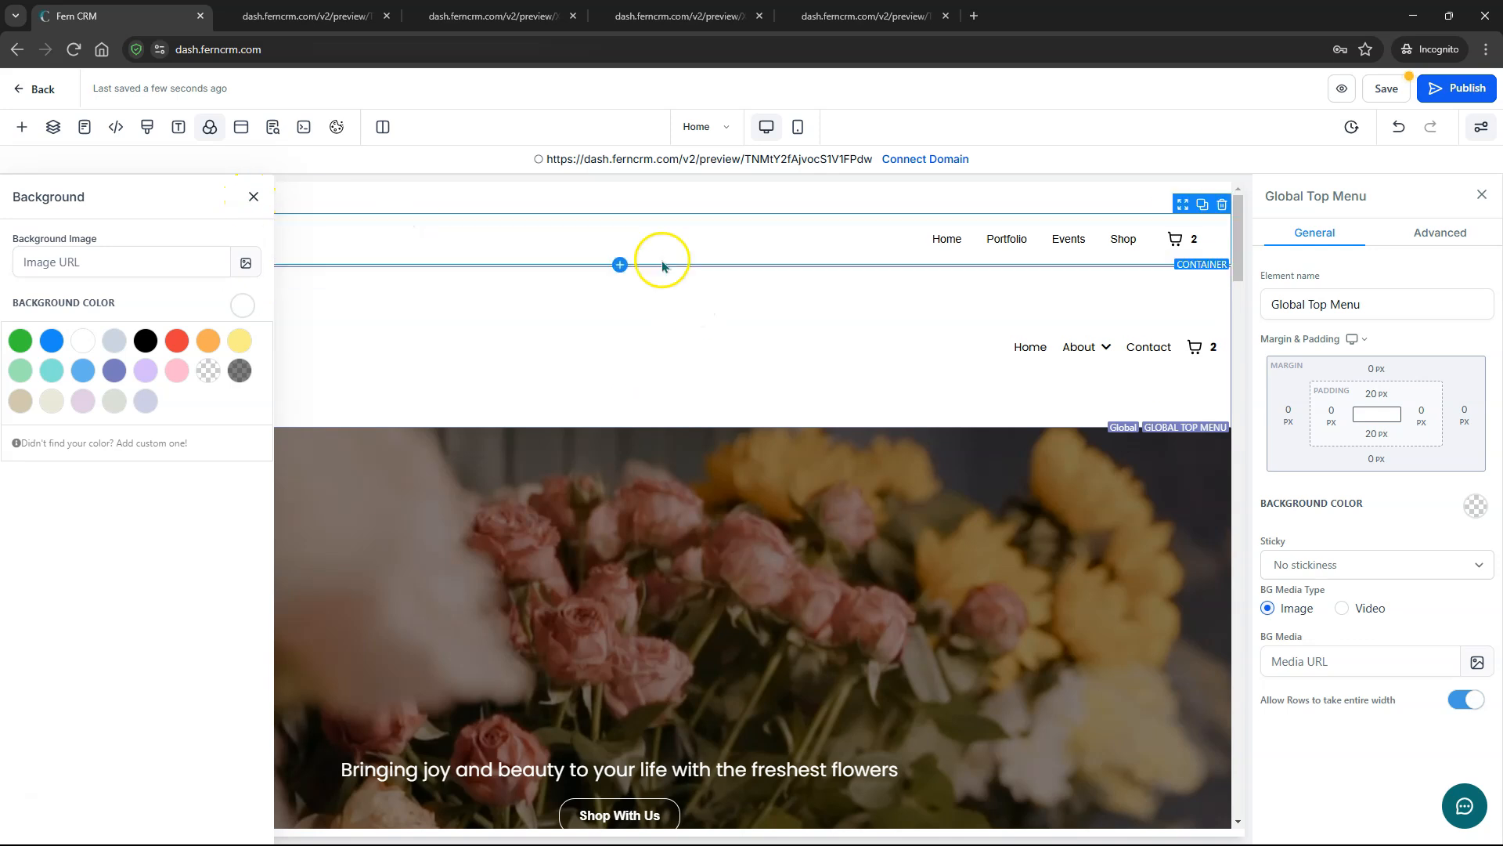
{"action": "left_click", "coordinate": [252, 200]}
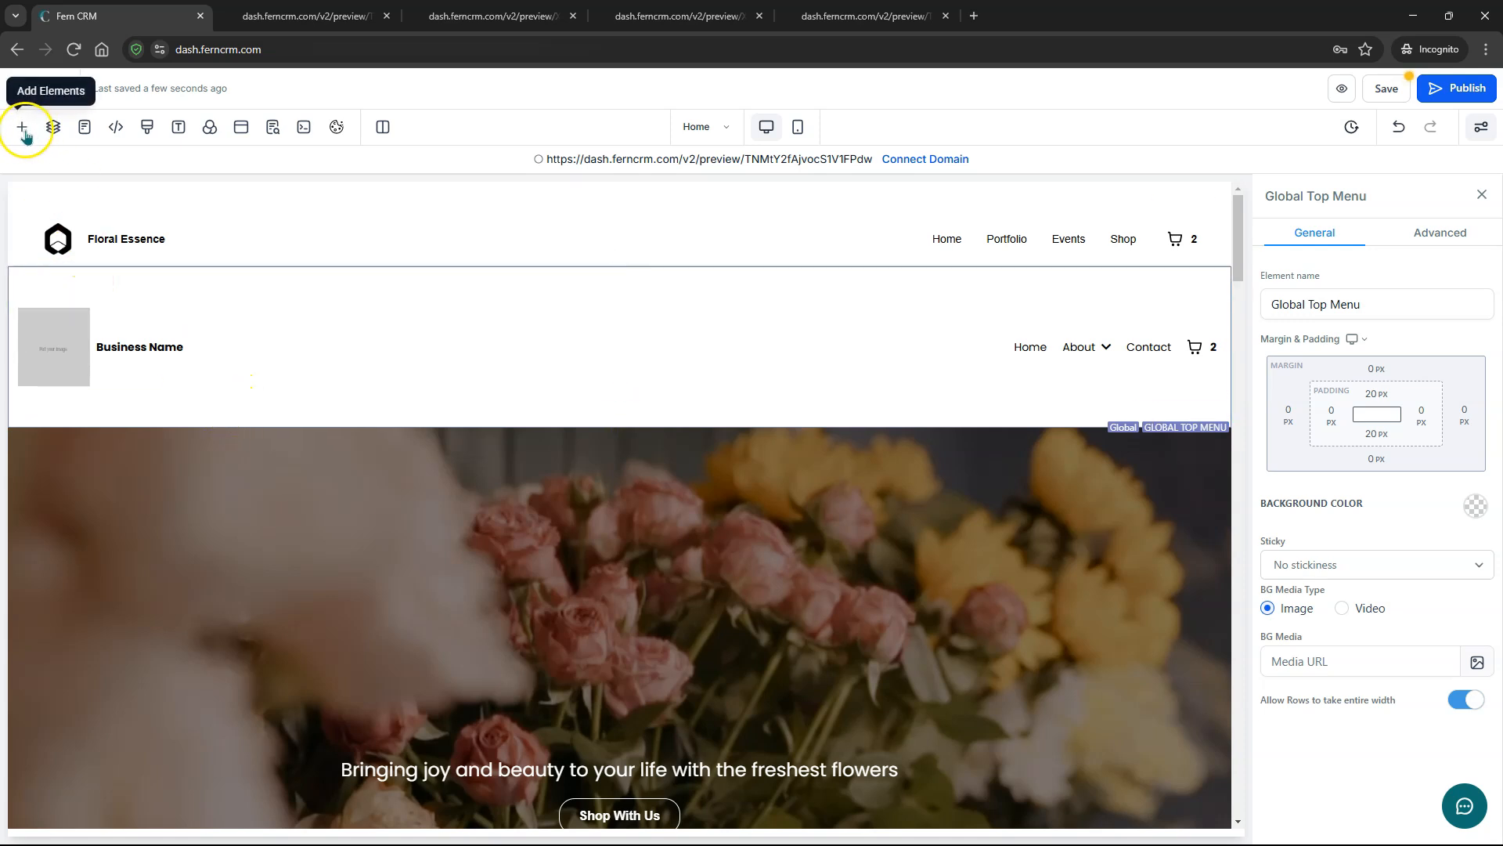
{"action": "left_click", "coordinate": [210, 129]}
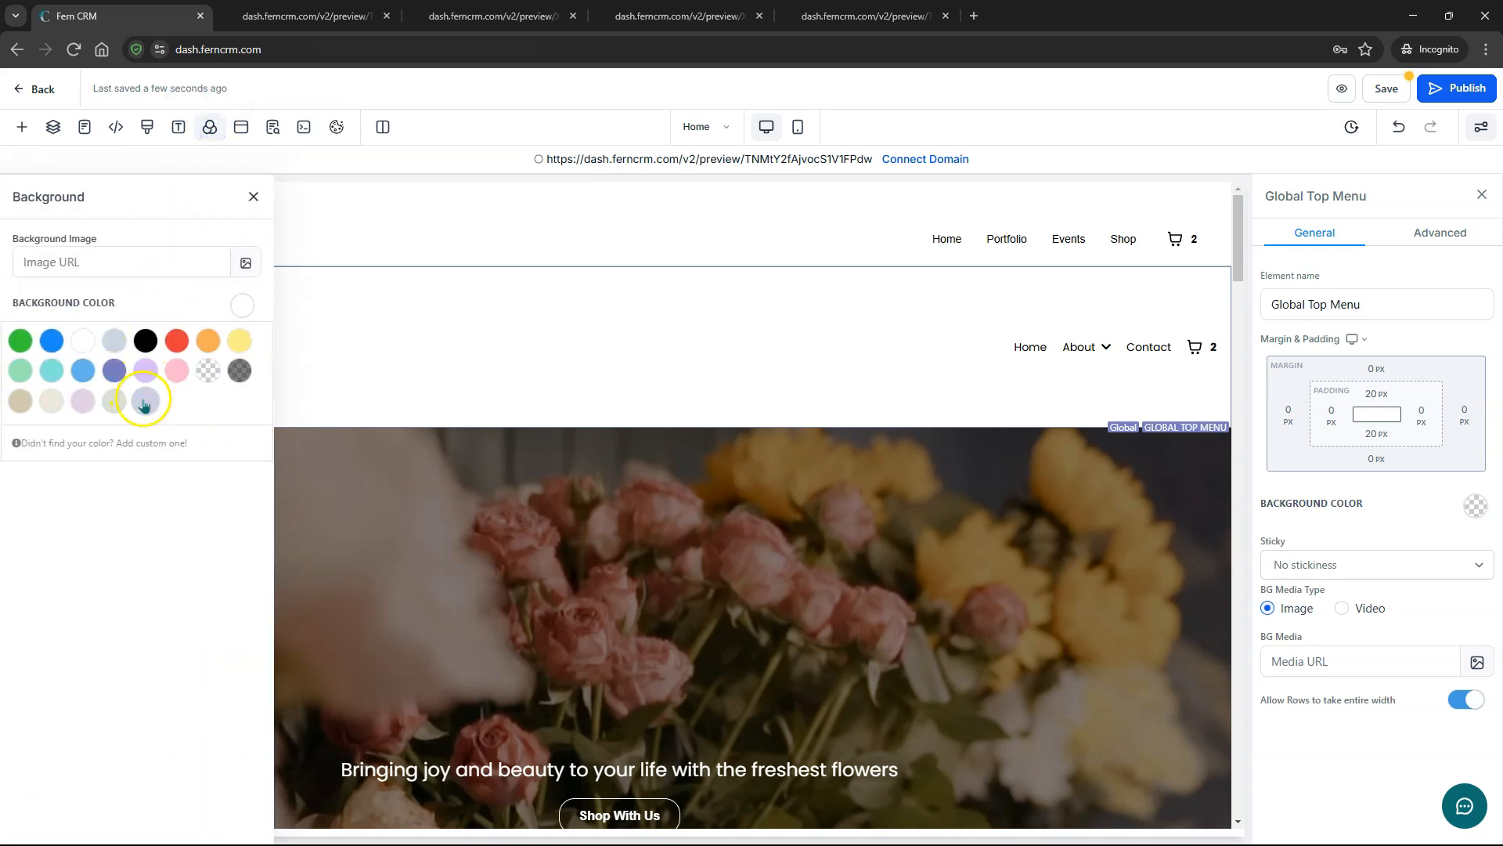
{"action": "left_click", "coordinate": [144, 401]}
{"action": "left_click", "coordinate": [253, 197]}
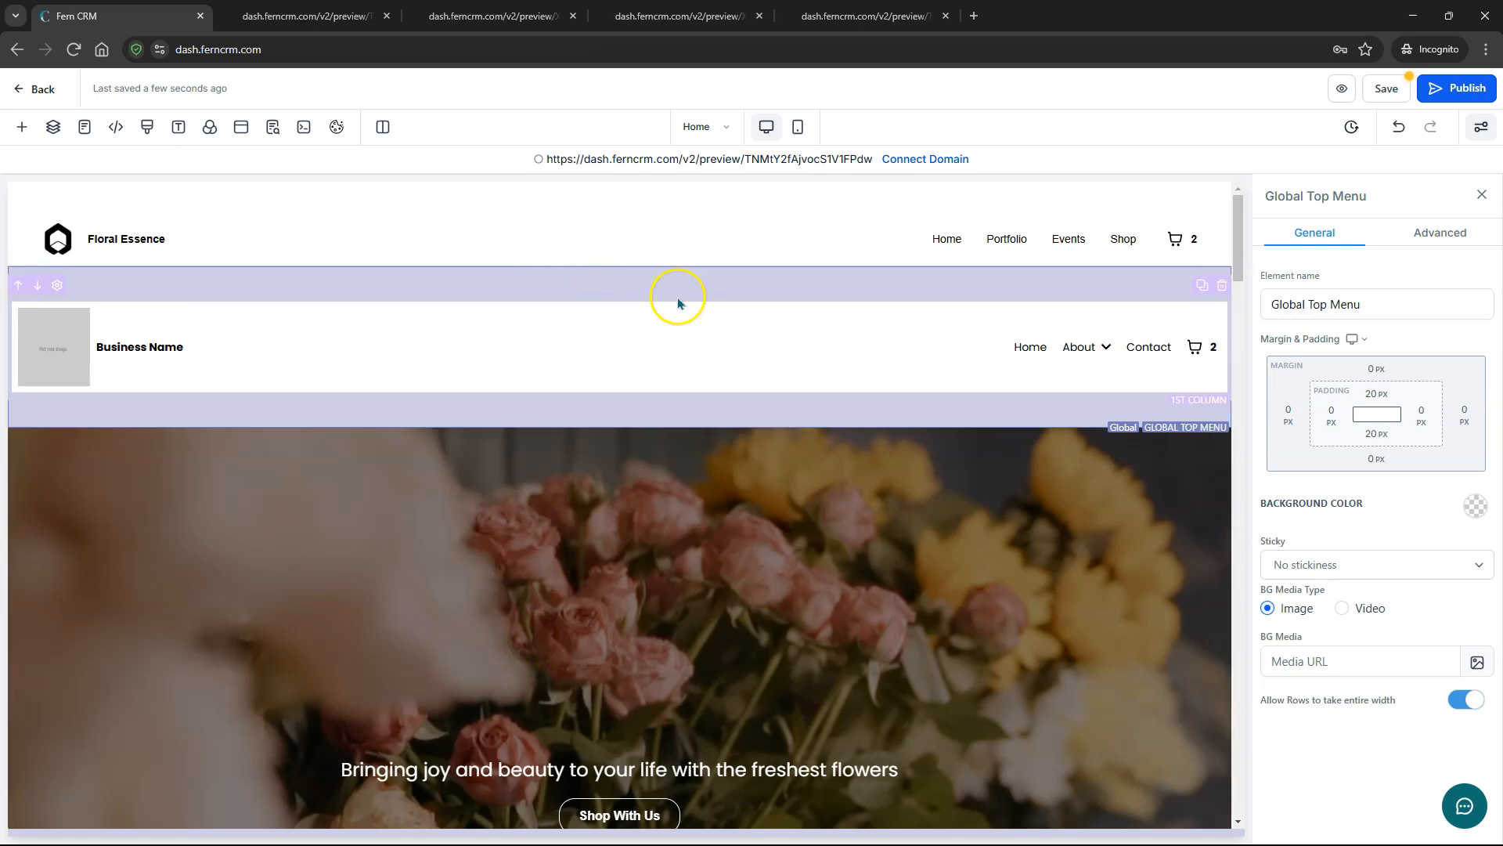
- Change the Global Top Menu background from lavender to white and save the page
{"action": "left_click", "coordinate": [1477, 508]}
{"action": "left_click", "coordinate": [1331, 558]}
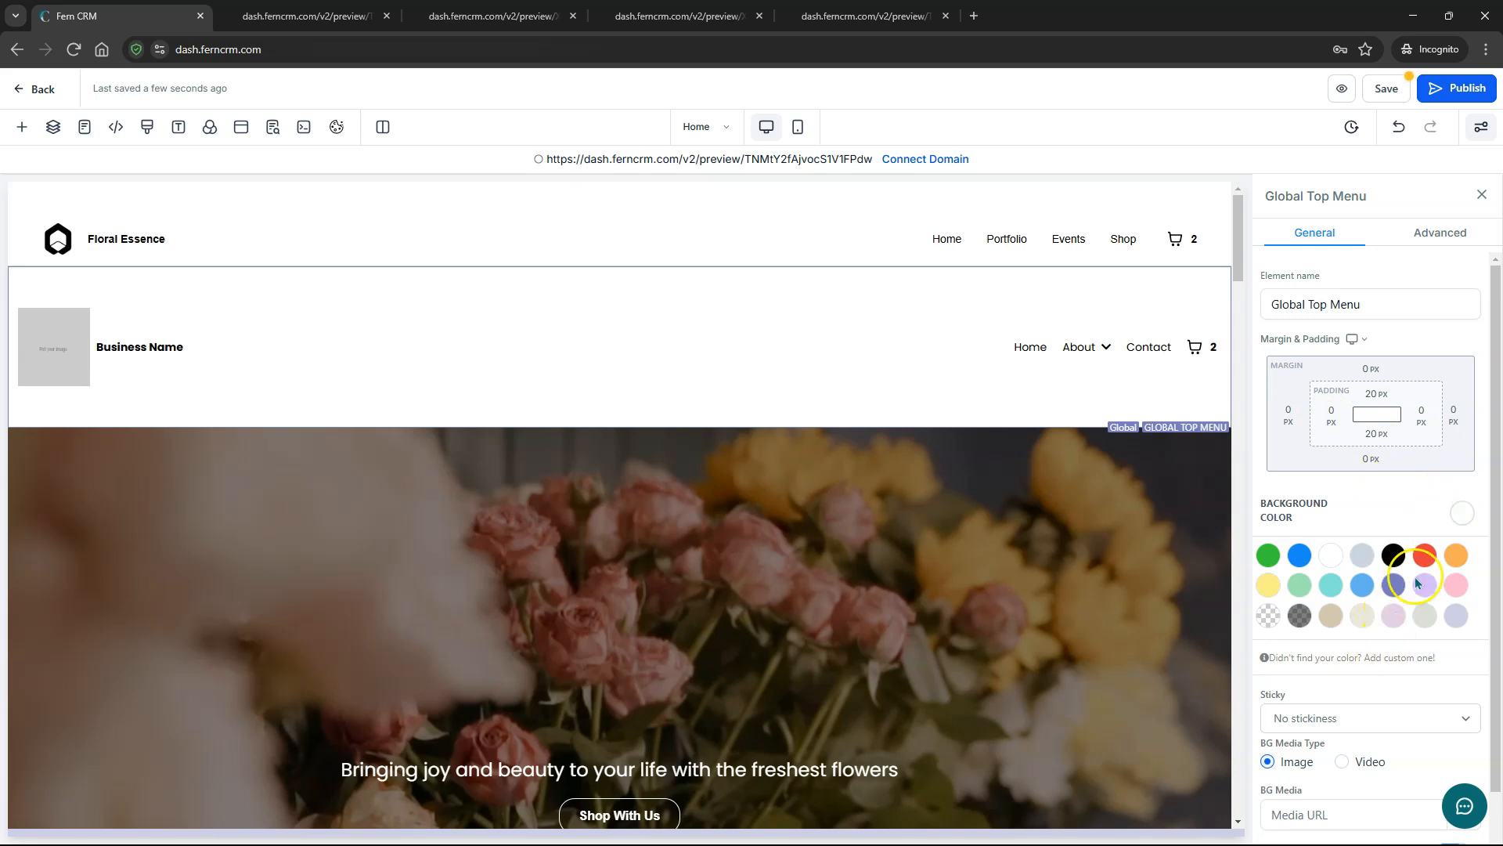
{"action": "left_click", "coordinate": [1386, 88]}
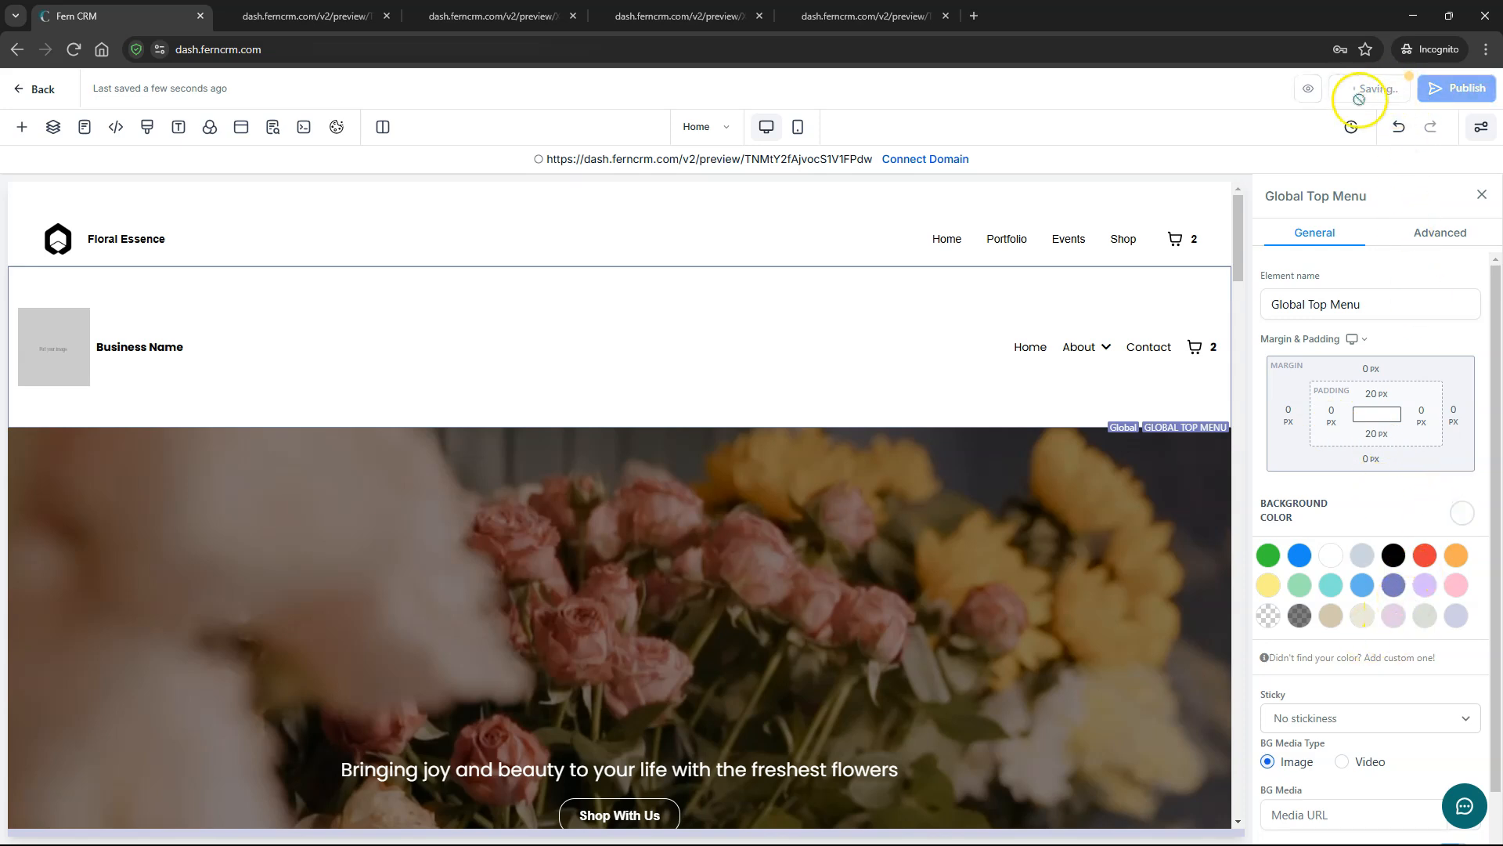
- Preview the saved site, confirm the white top menu on Home, Portfolio and Events, then return to the editor
{"action": "left_click", "coordinate": [1328, 92]}
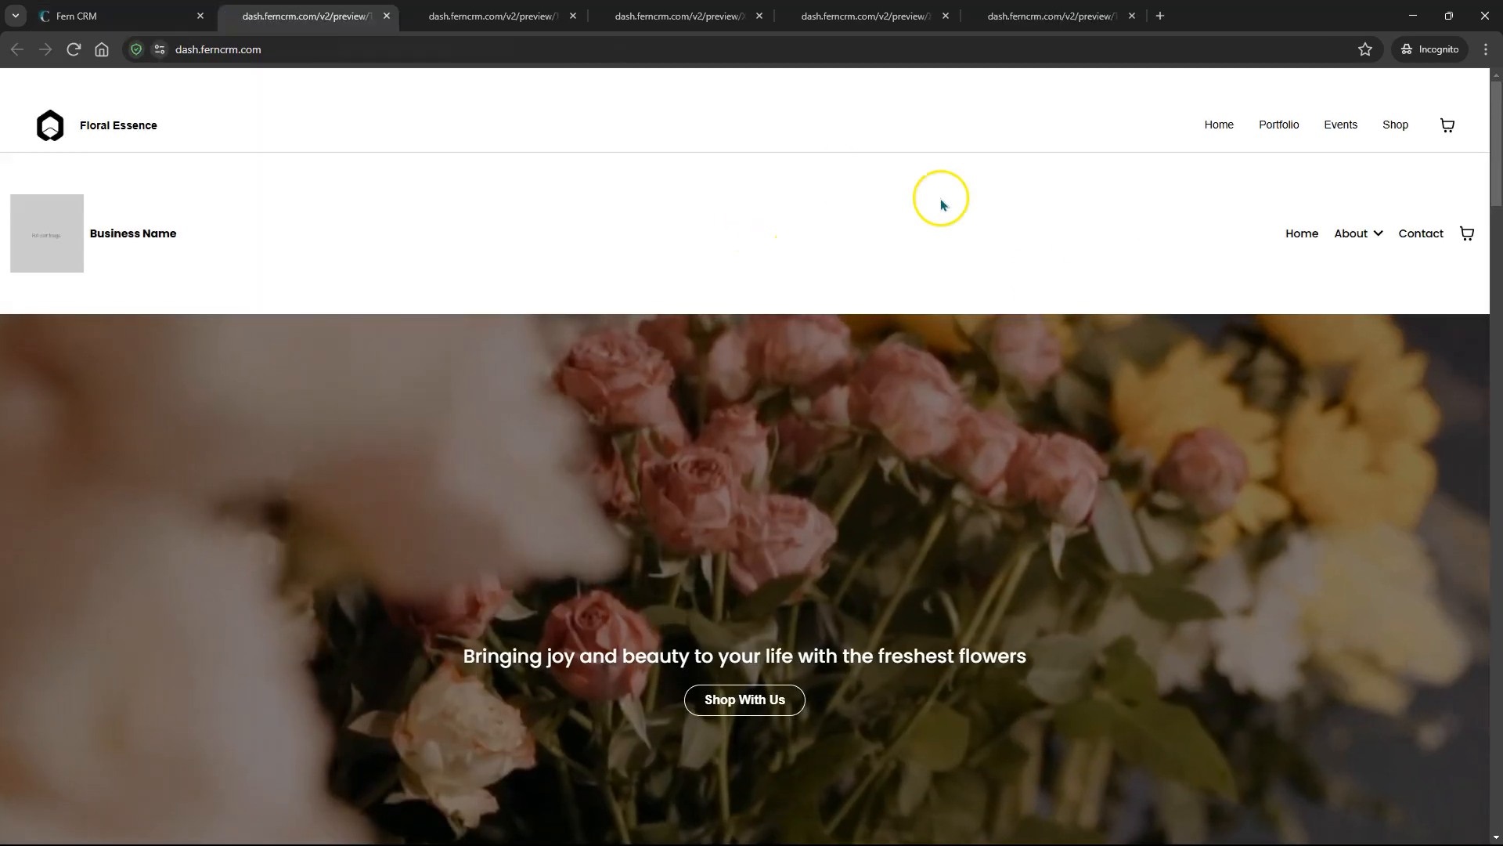
{"action": "left_click", "coordinate": [1272, 128]}
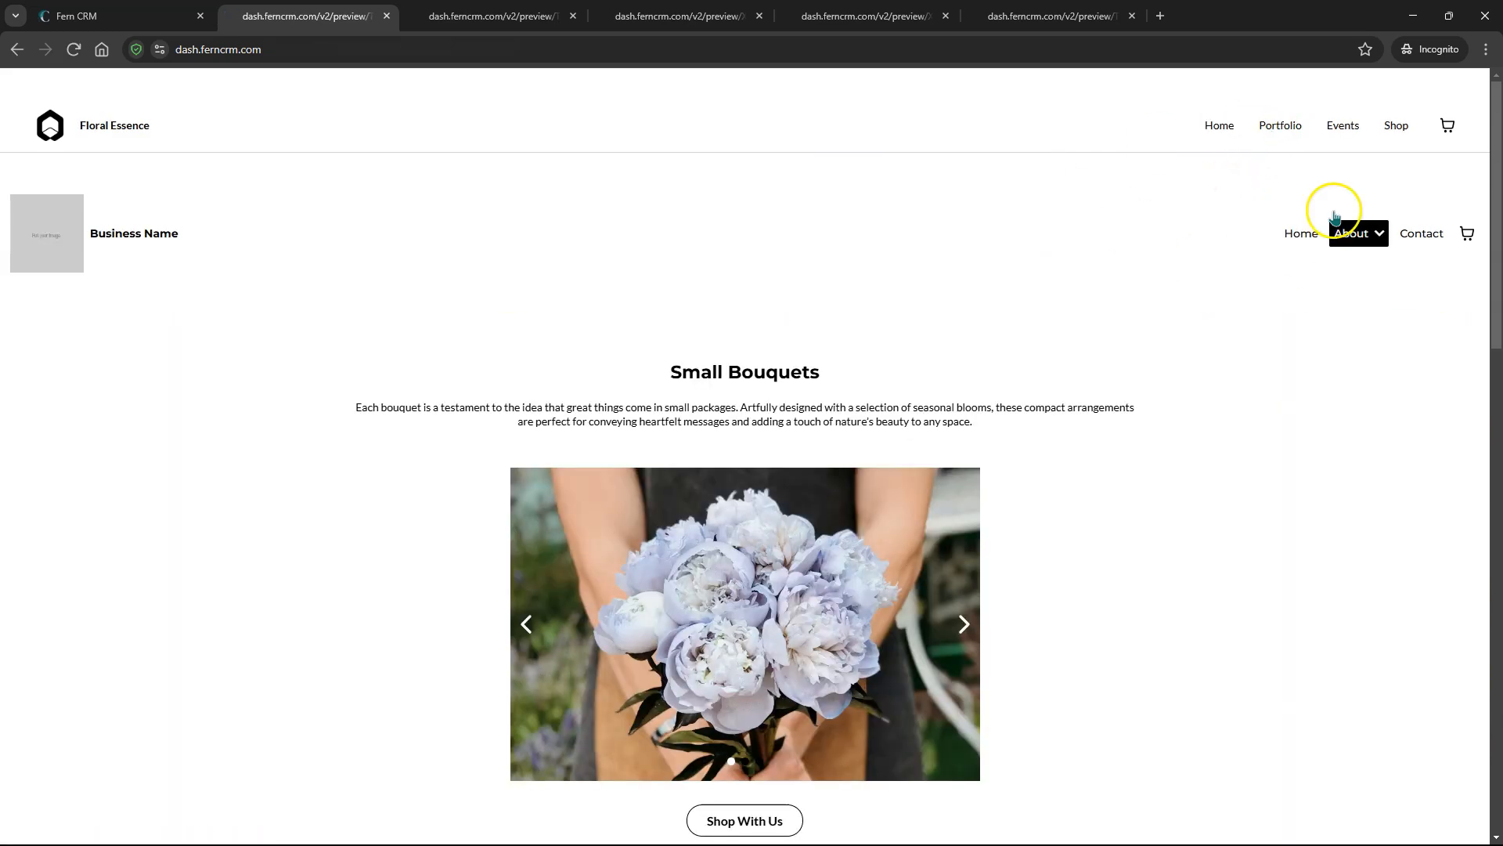
{"action": "left_click", "coordinate": [1343, 125]}
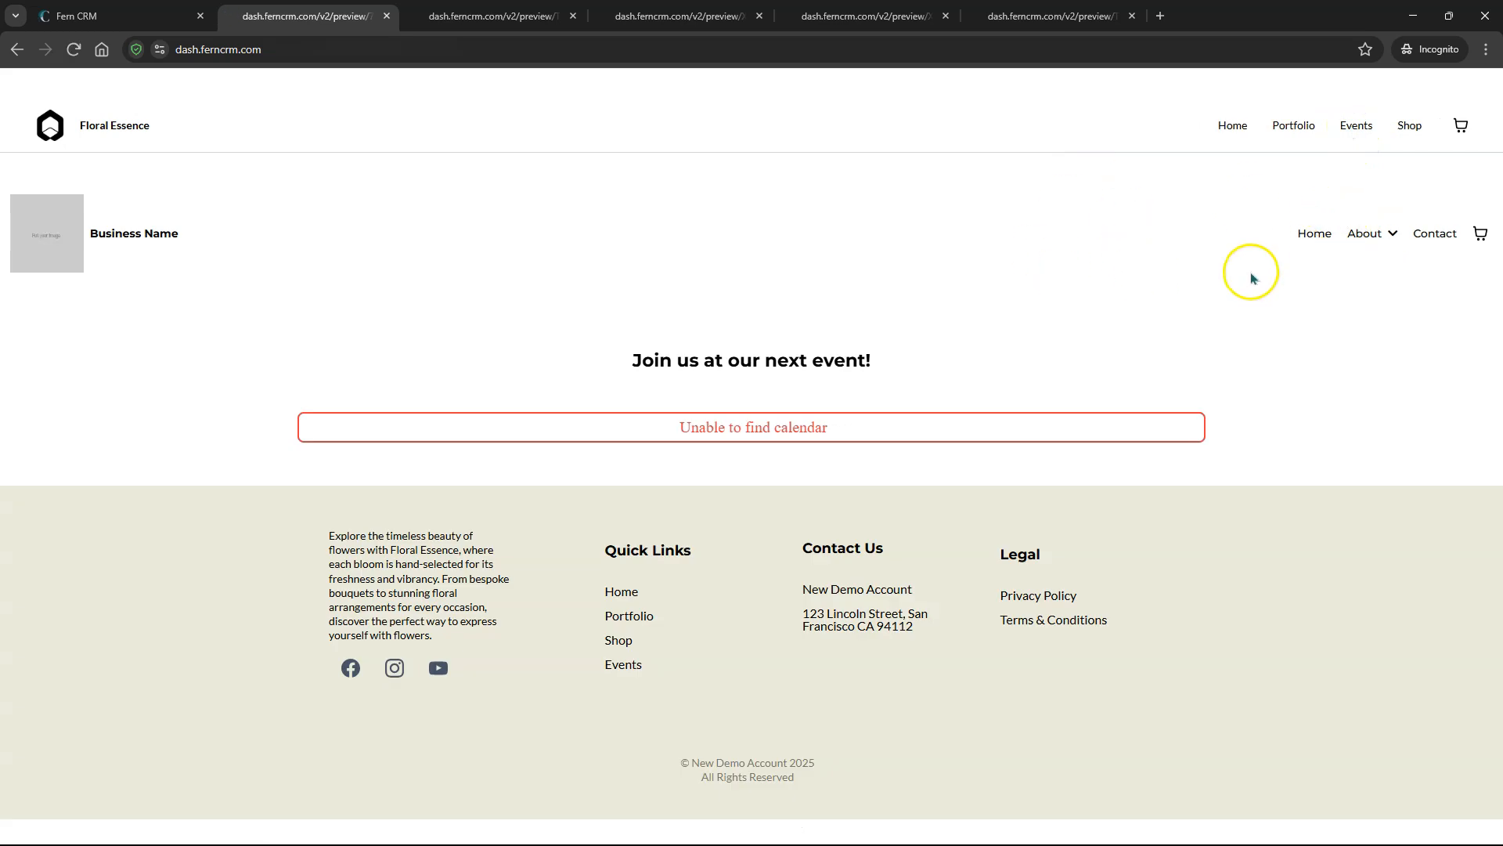
{"action": "left_click", "coordinate": [125, 14]}
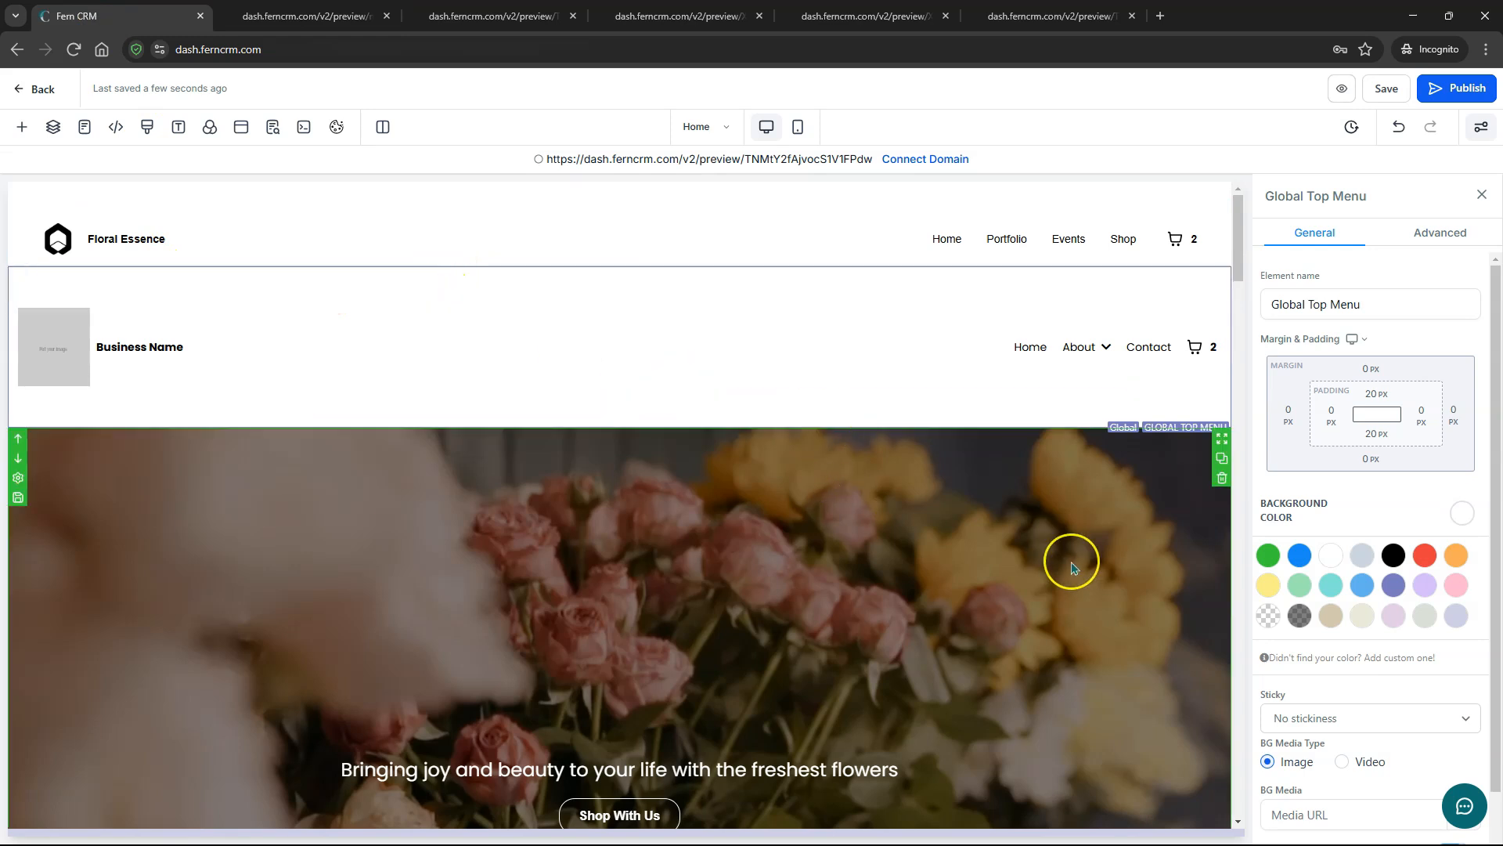
- Save the flower hero section to Global Sections under the name 'Video BG'
{"action": "left_click", "coordinate": [19, 498]}
{"action": "left_click", "coordinate": [690, 436]}
{"action": "type", "text": "Video BG"}
{"action": "left_click", "coordinate": [704, 474]}
{"action": "left_click", "coordinate": [687, 535]}
{"action": "left_click", "coordinate": [865, 530]}
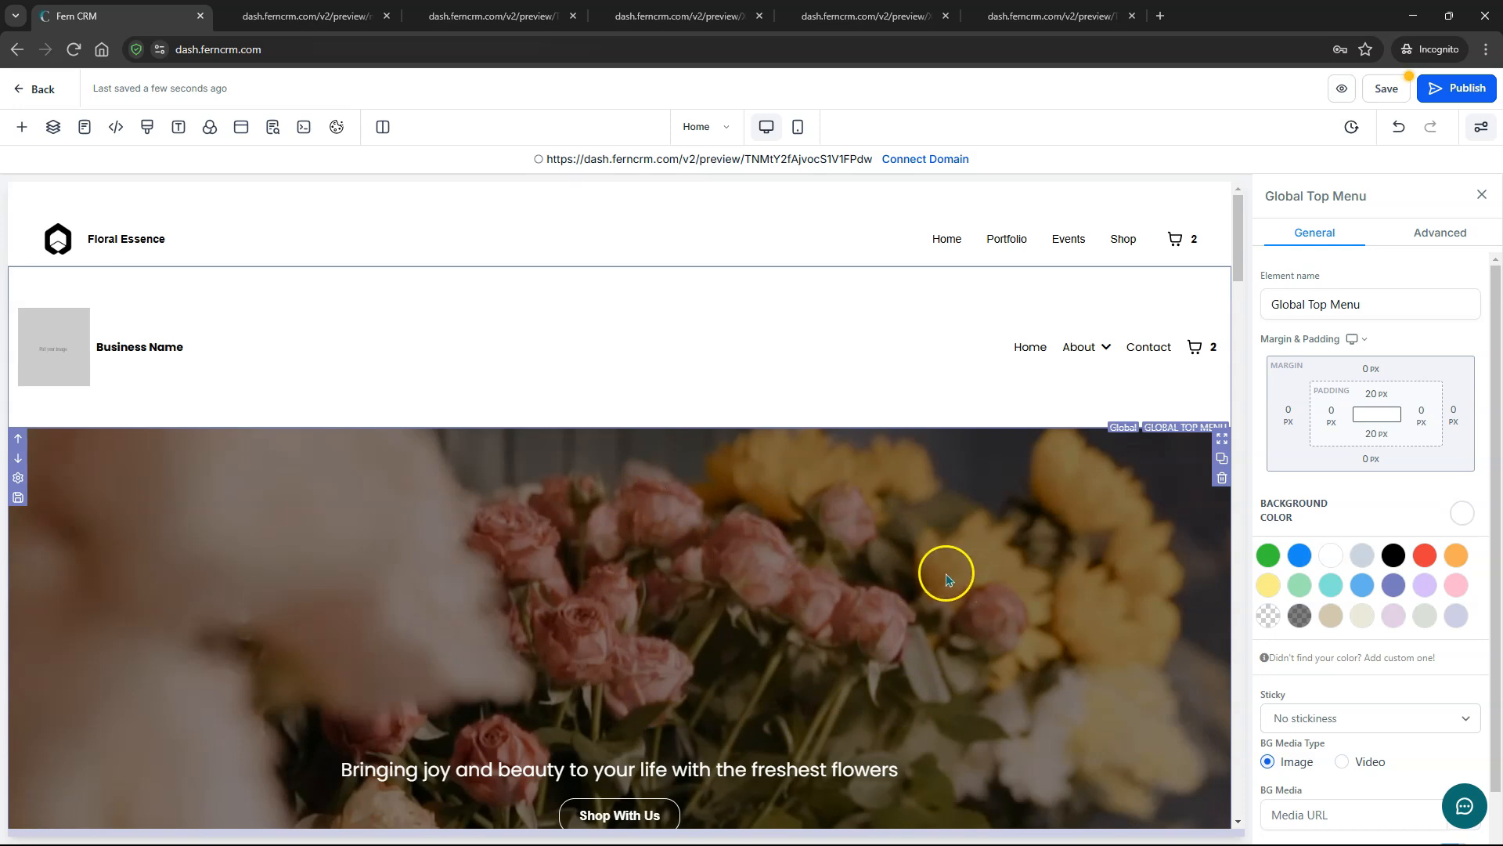
- Check that the white Global Top Menu sits directly above the flower banner on Home
{"action": "scroll", "coordinate": [946, 579], "scroll_direction": "down", "scroll_amount": 4}
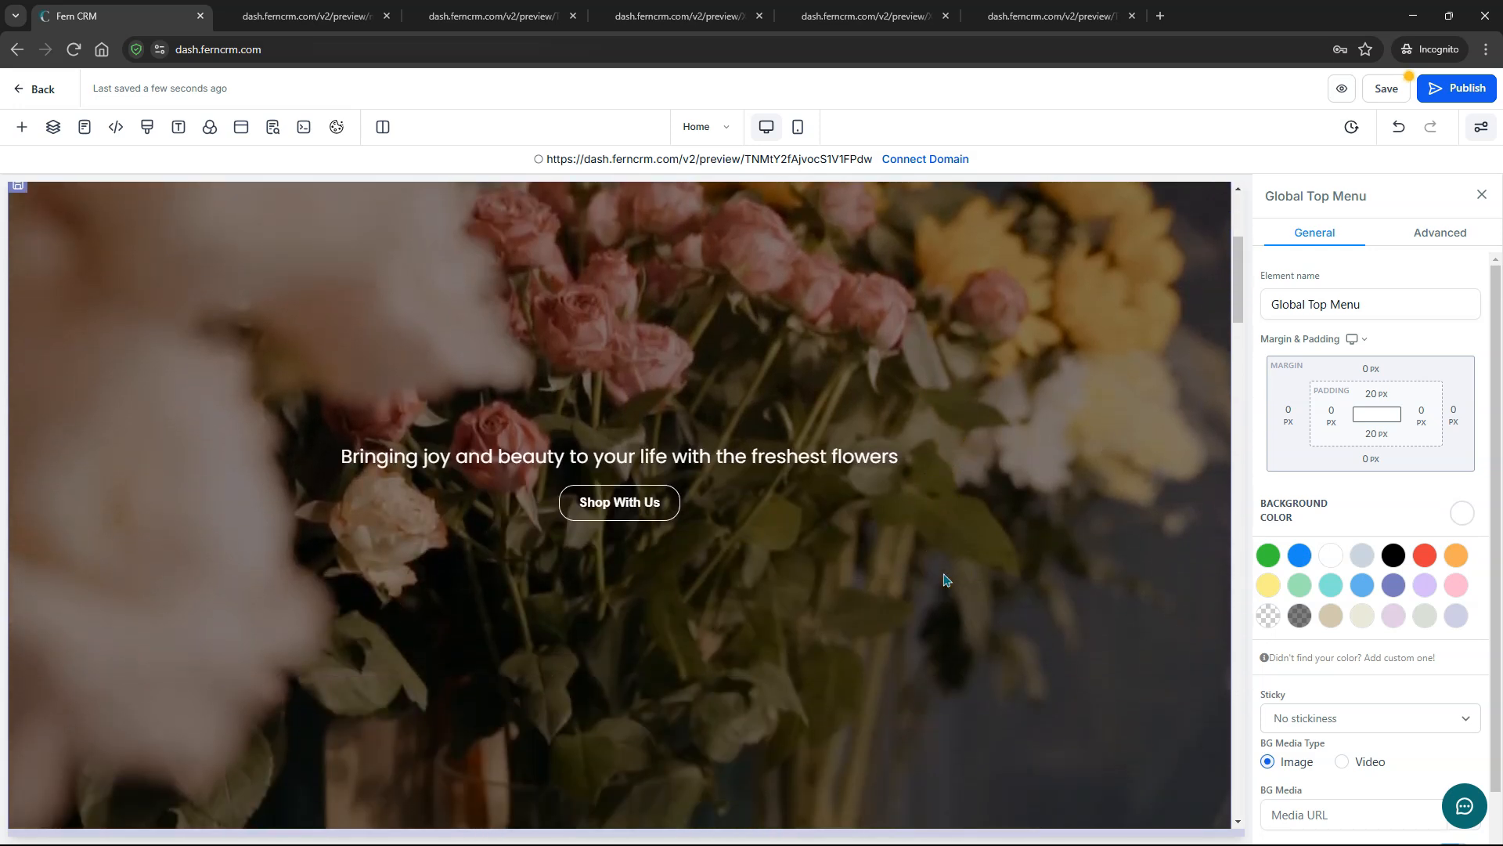
{"action": "scroll", "coordinate": [945, 580], "scroll_direction": "up", "scroll_amount": 1}
{"action": "scroll", "coordinate": [822, 446], "scroll_direction": "up", "scroll_amount": 2}
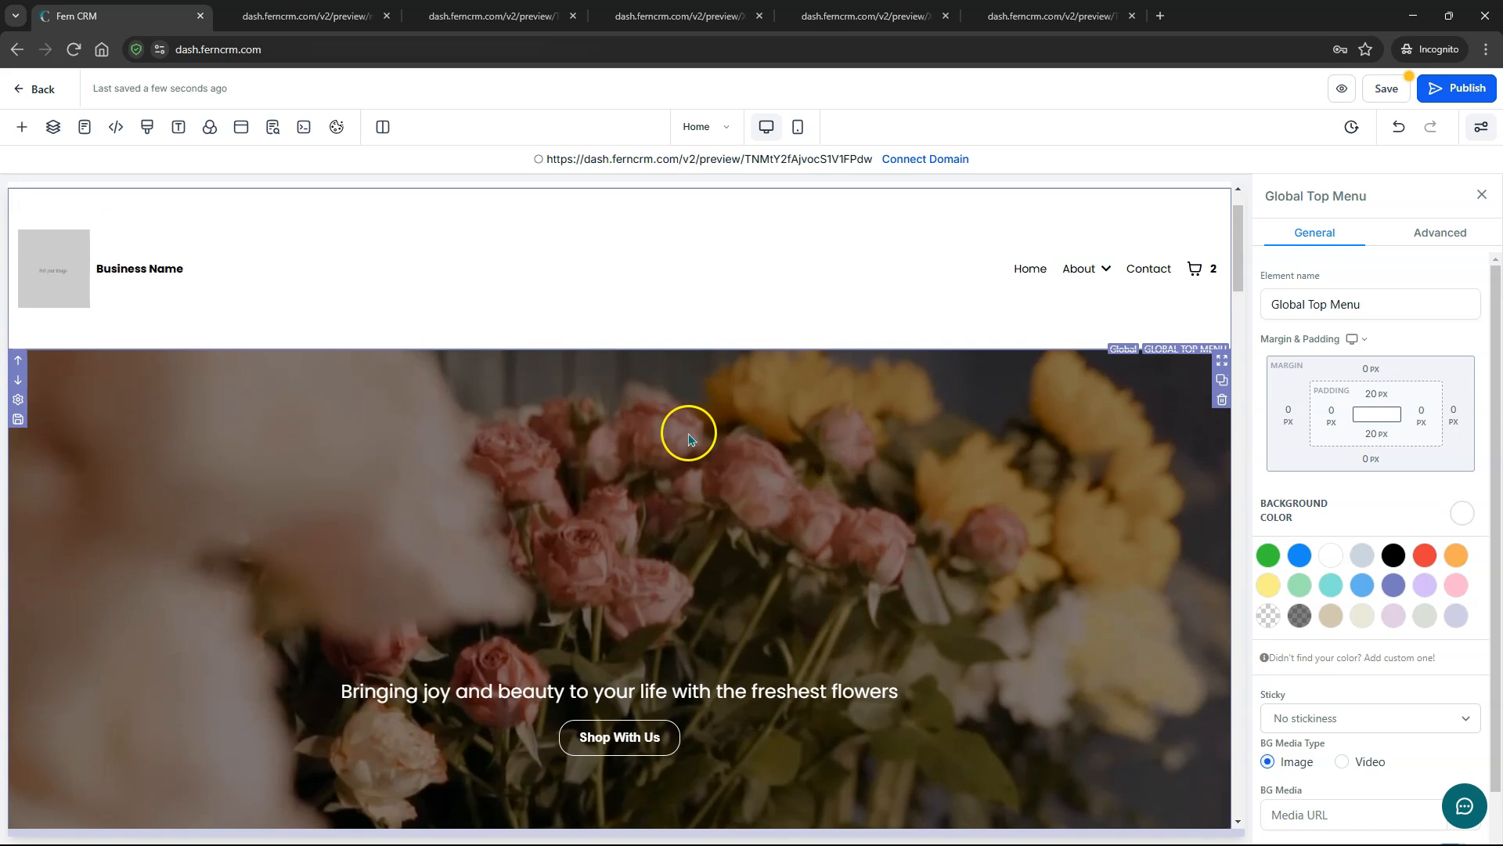
{"action": "left_click", "coordinate": [755, 569]}
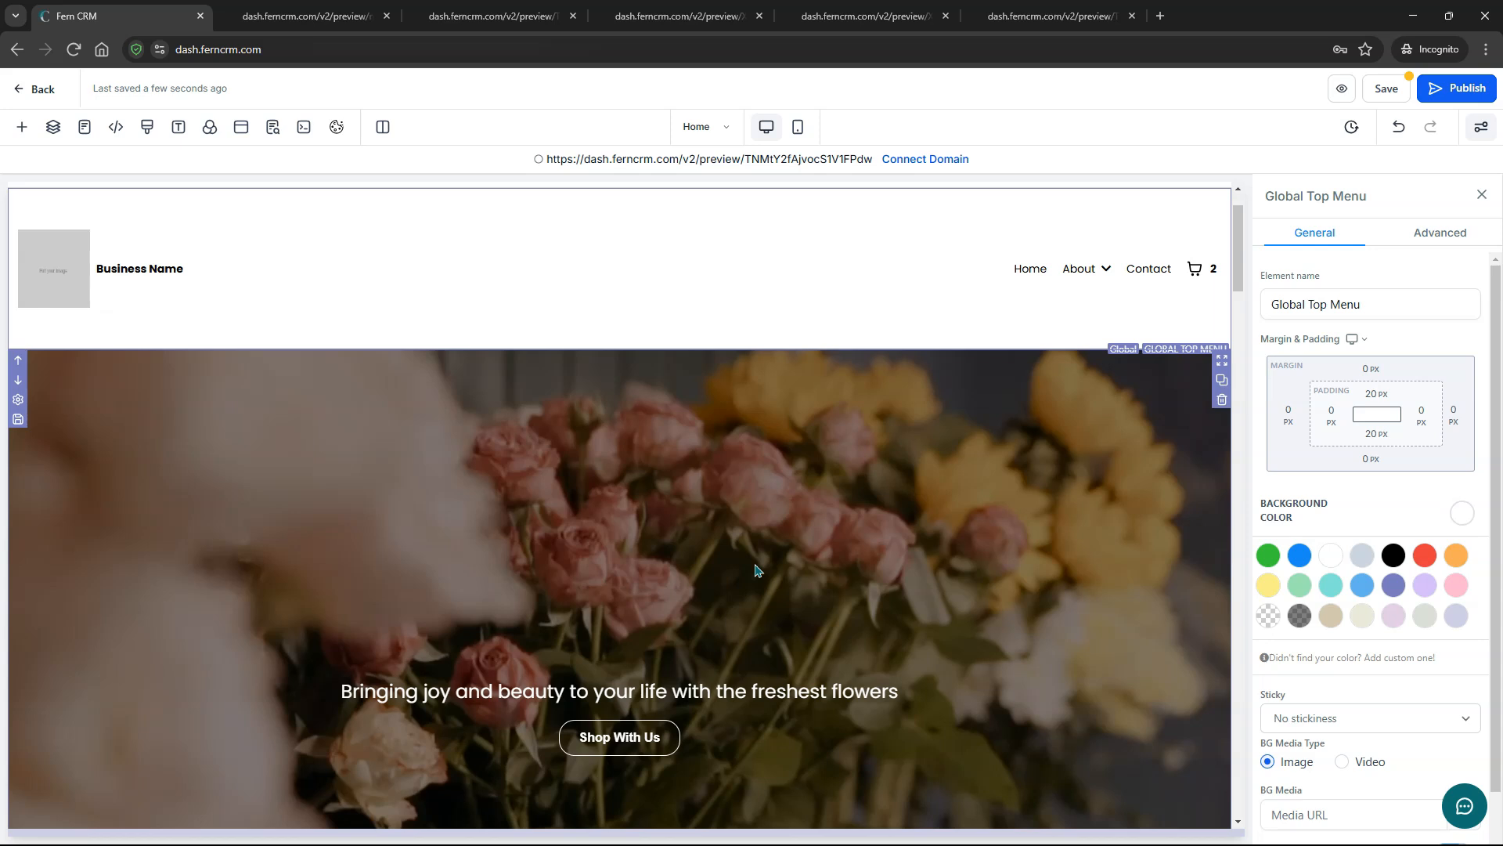